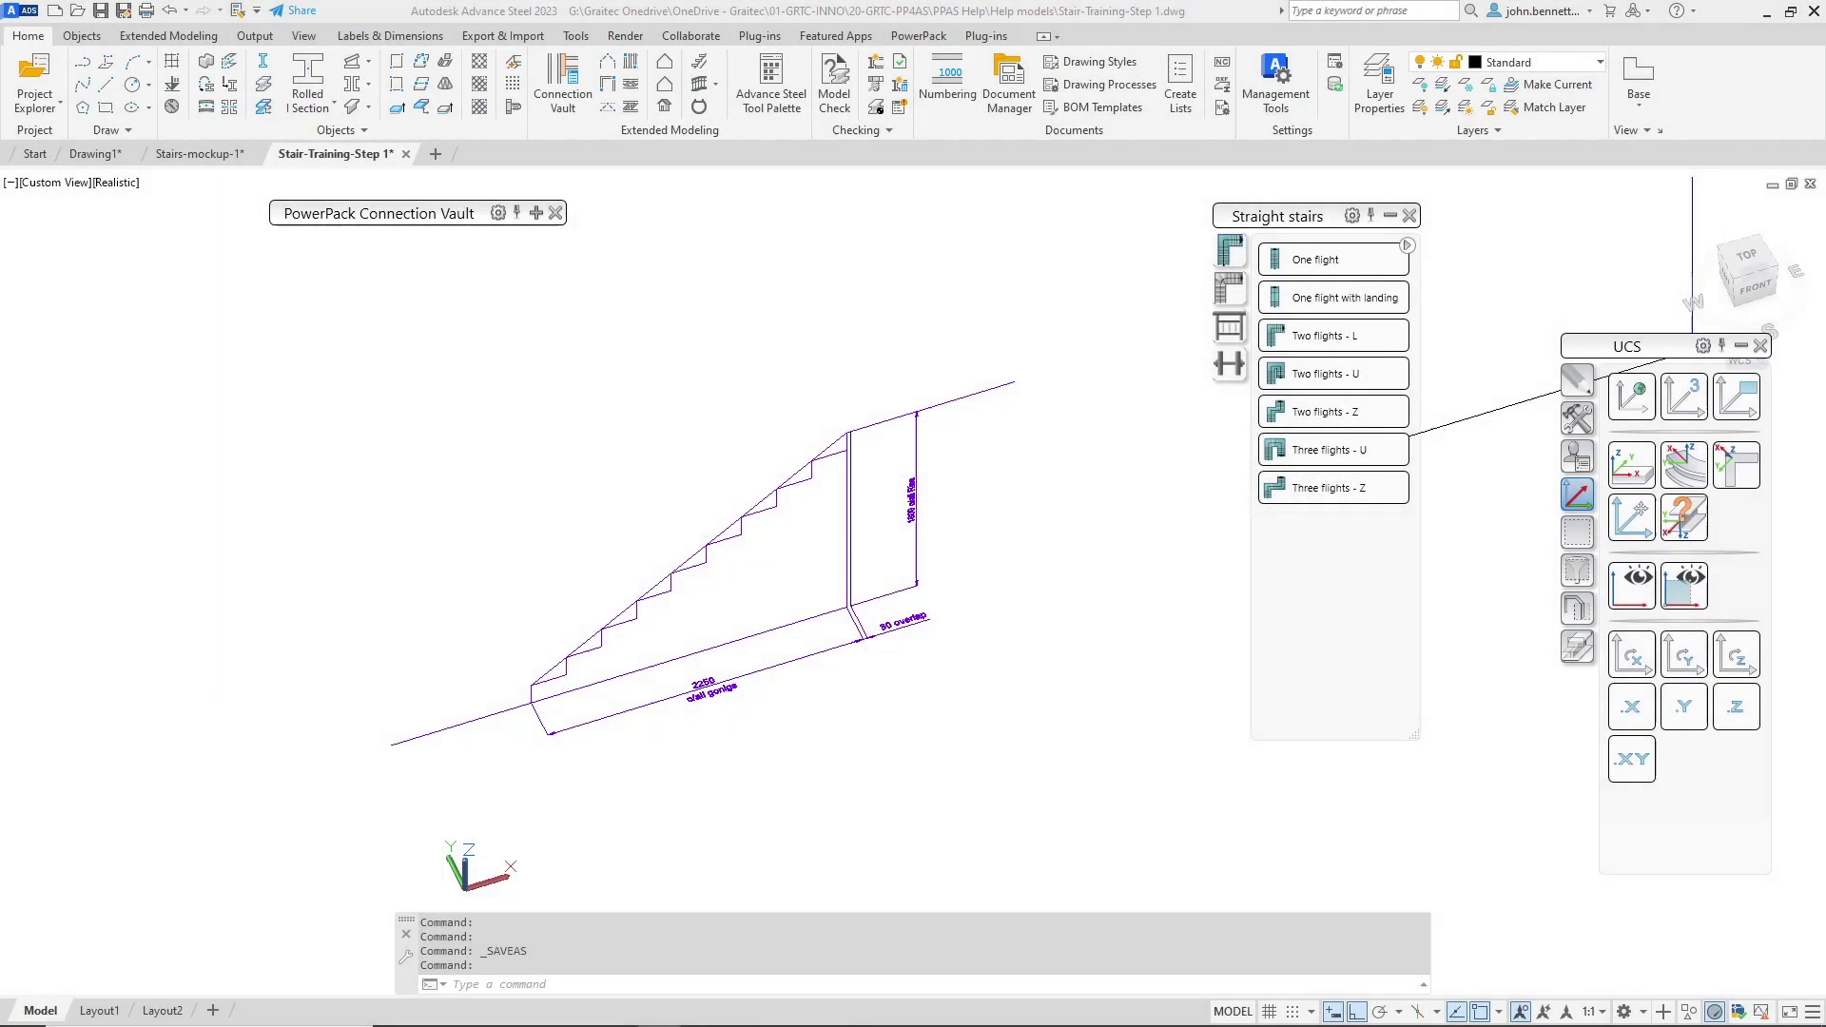
Step: Start a one-flight straight stair with its start point at the lower corner of the setting-out lines
left_click(528, 567)
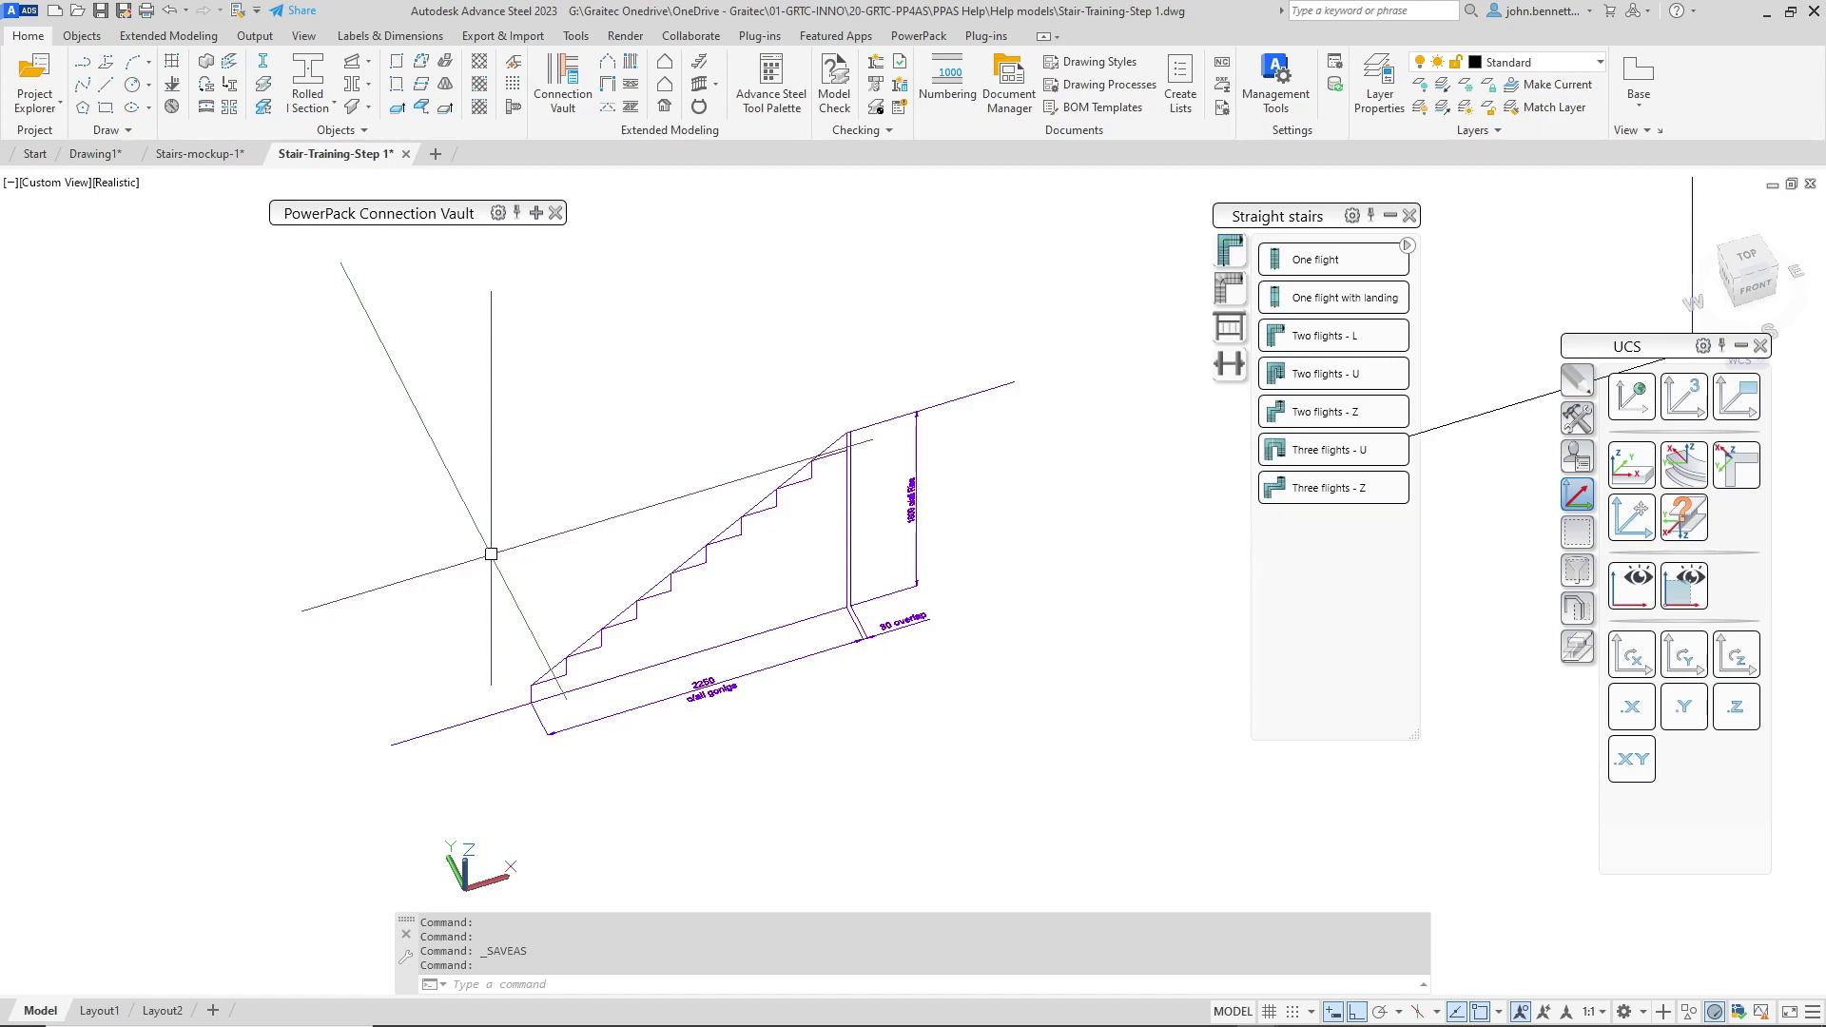
left_click(1310, 259)
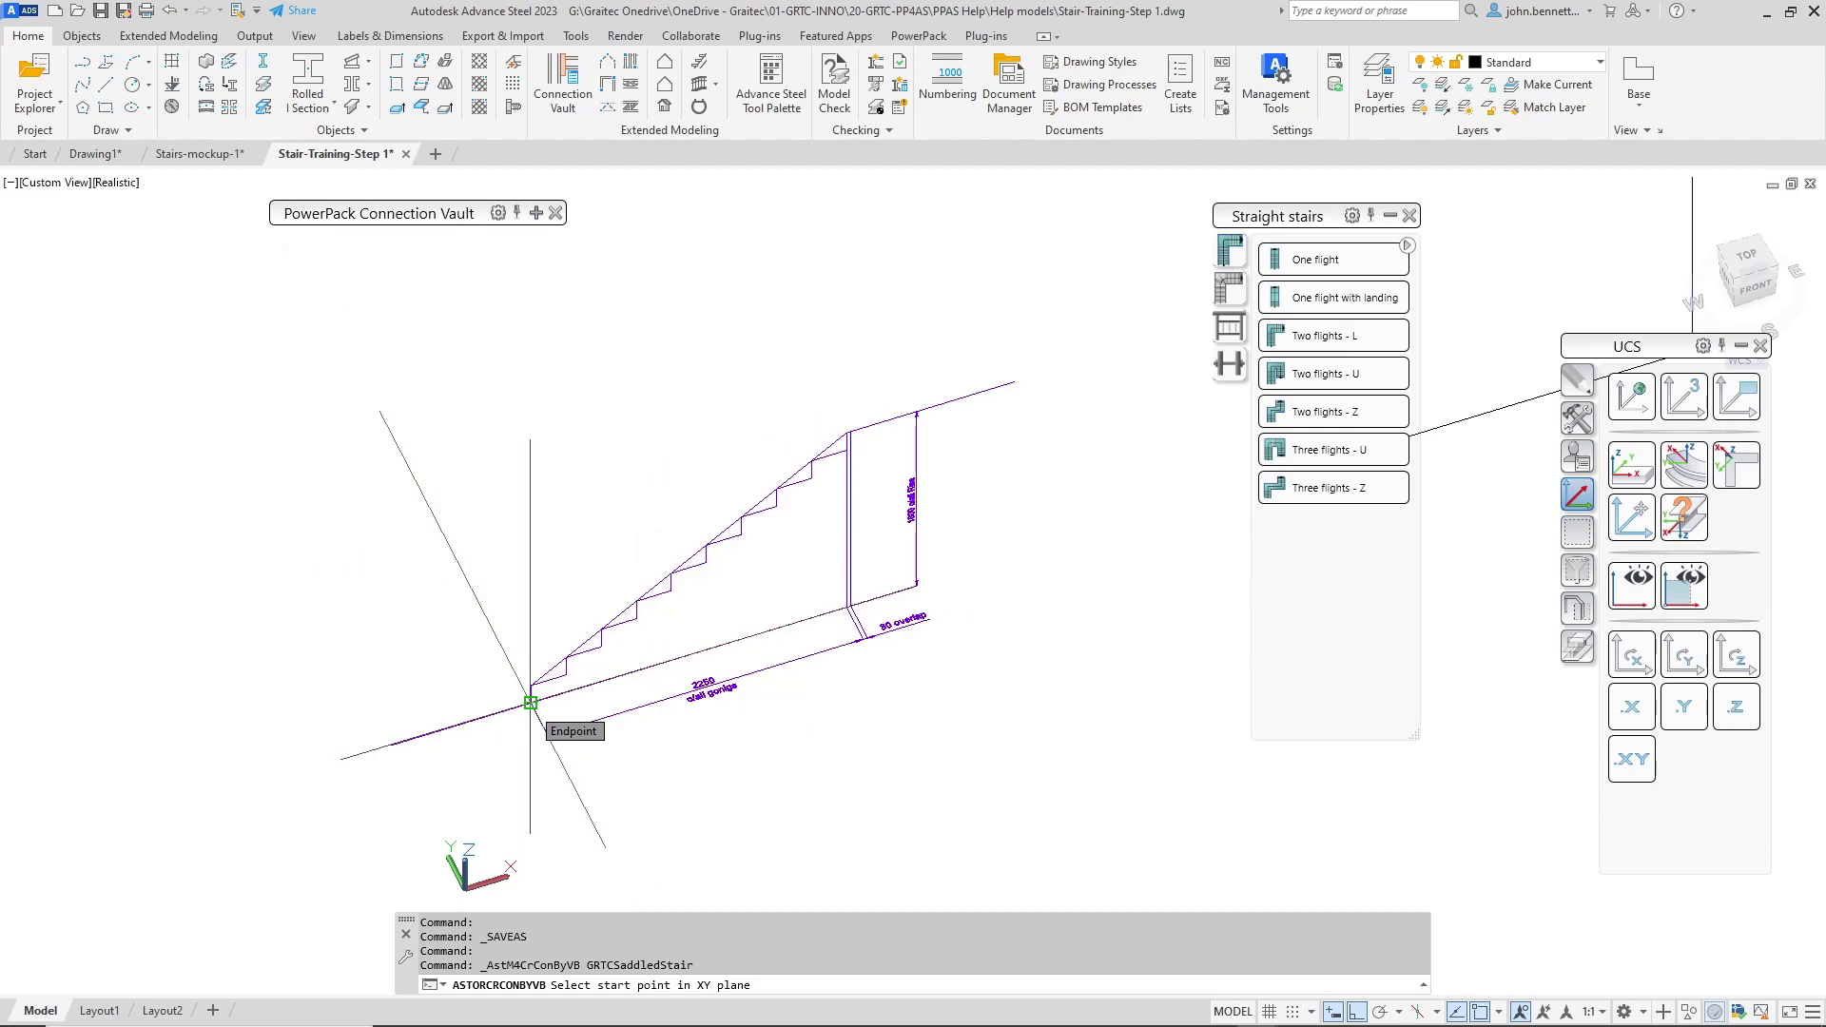
left_click(531, 703)
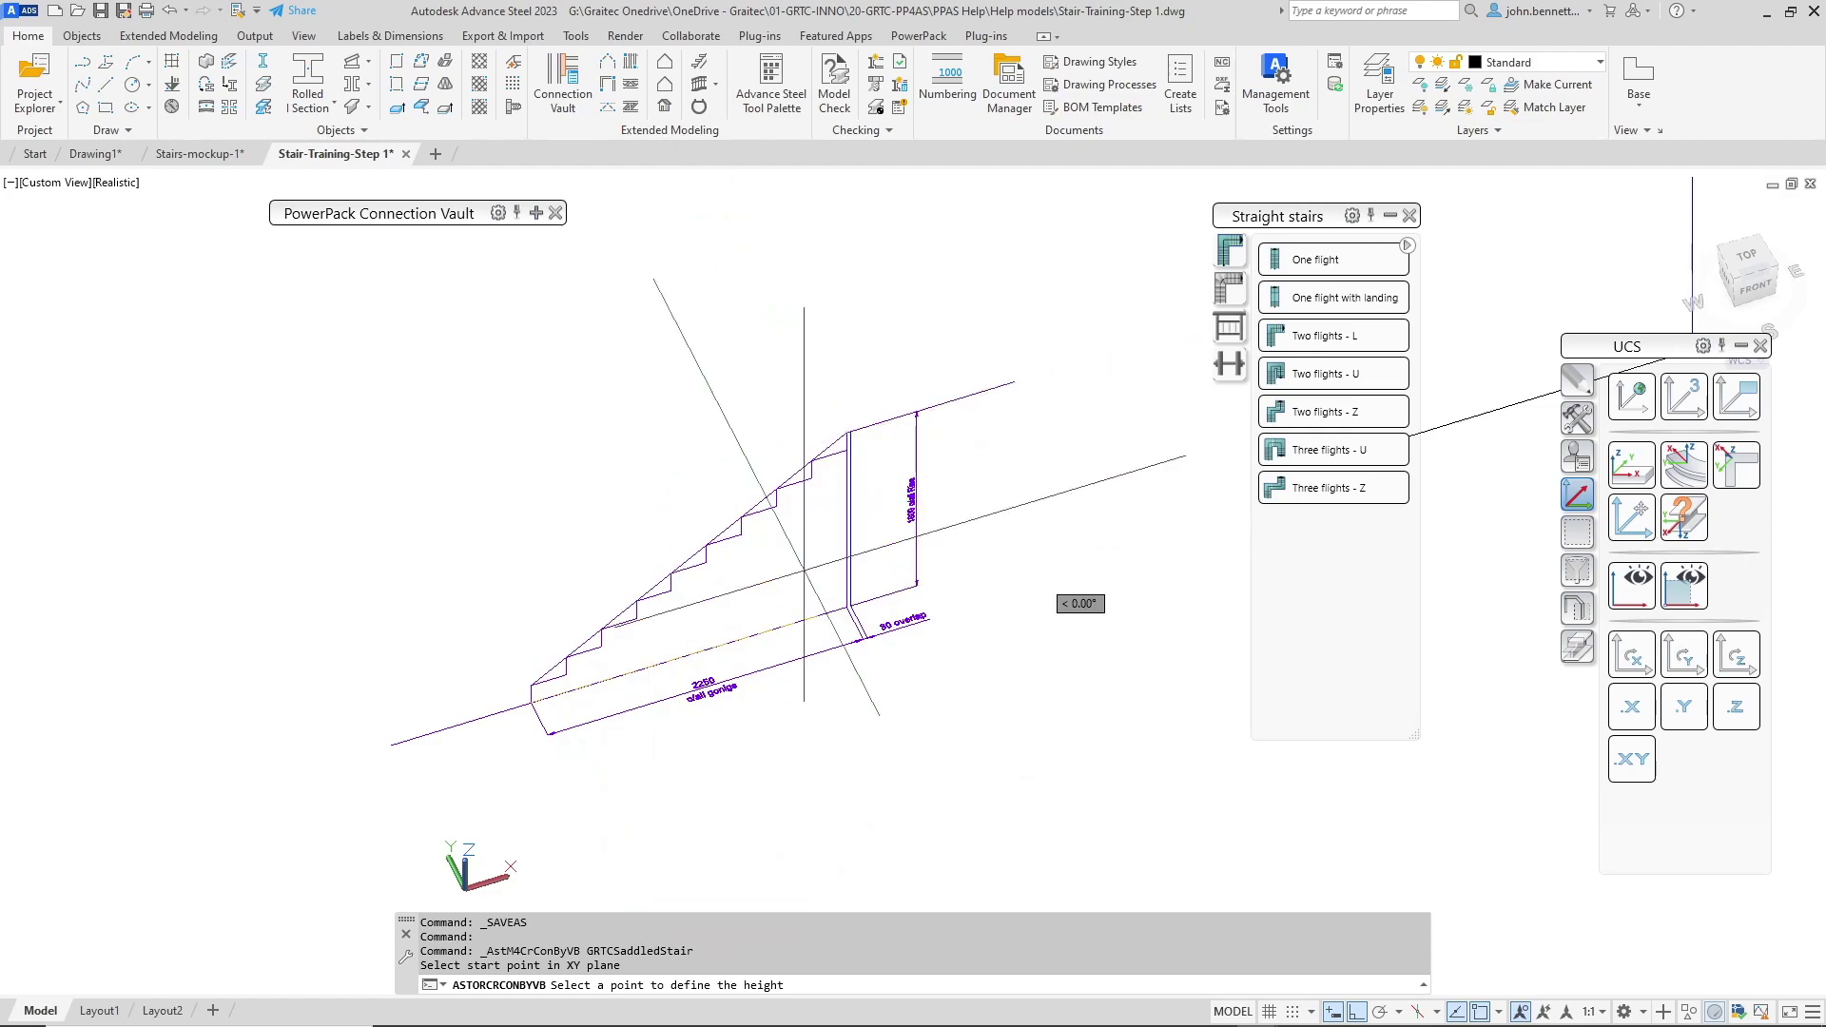
scroll(656, 693, "up", 5)
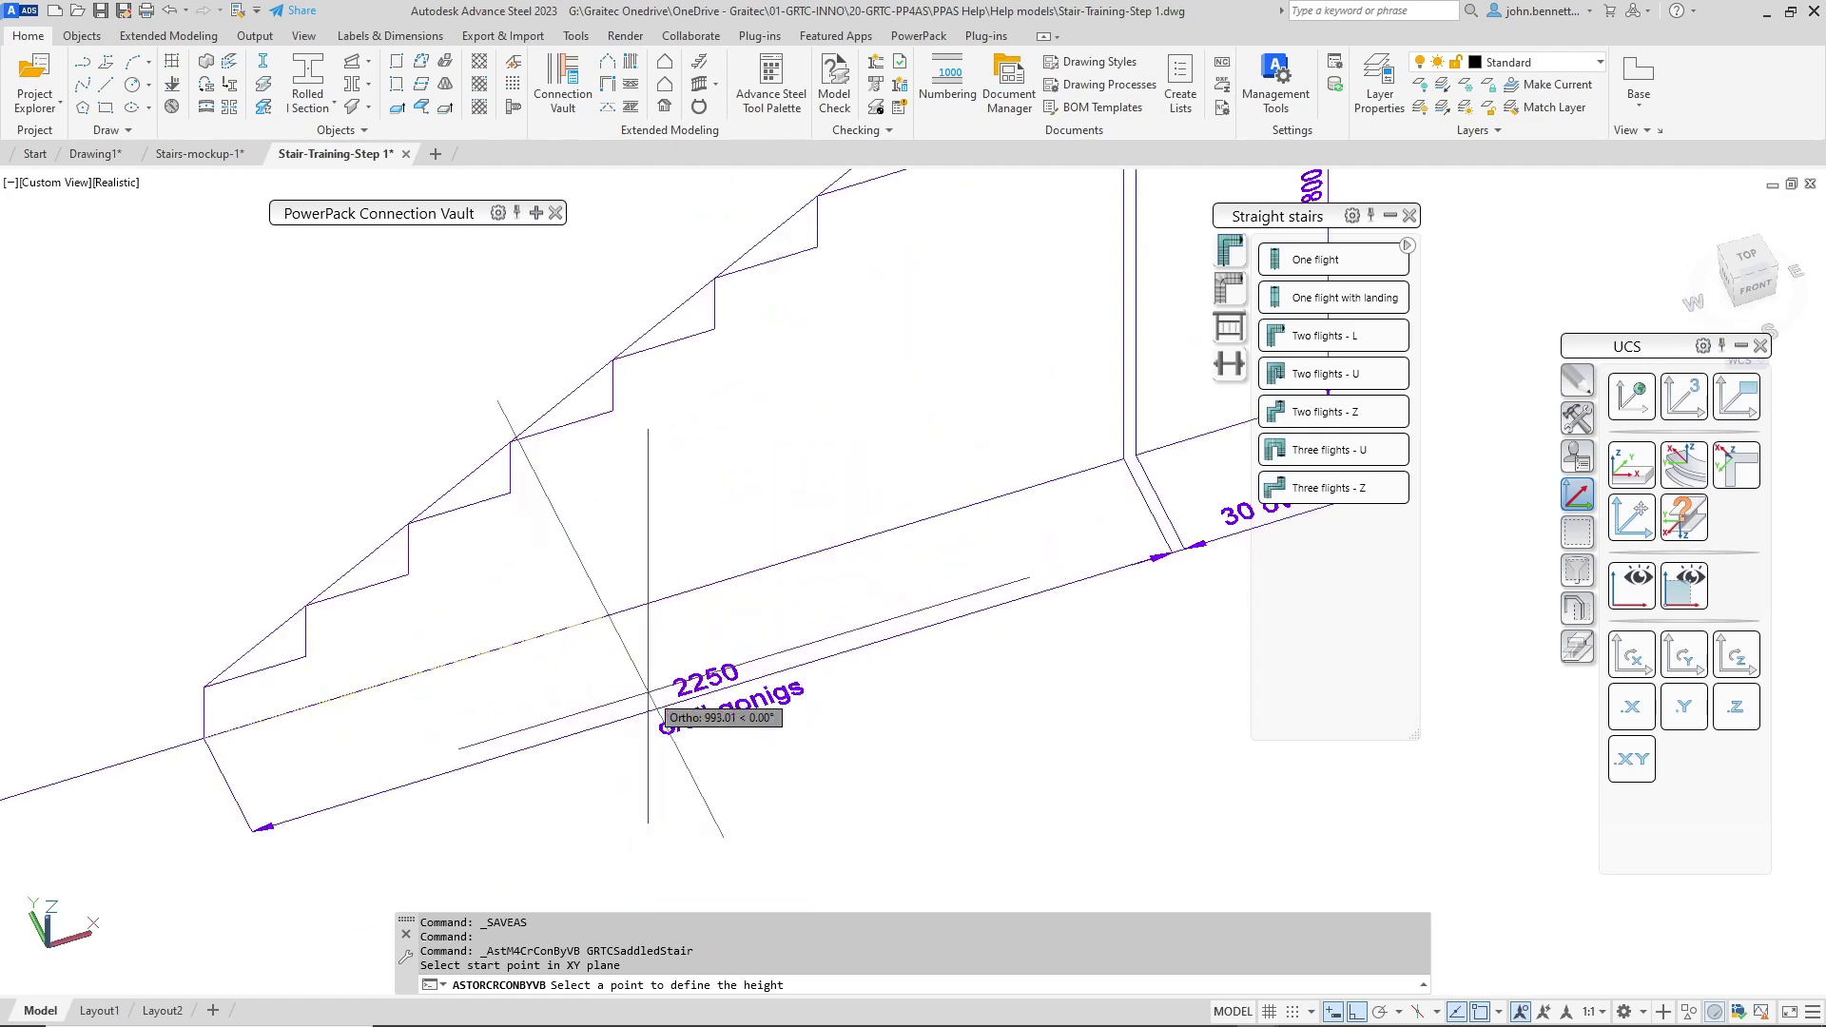
middle_click_drag(650, 704, 378, 802)
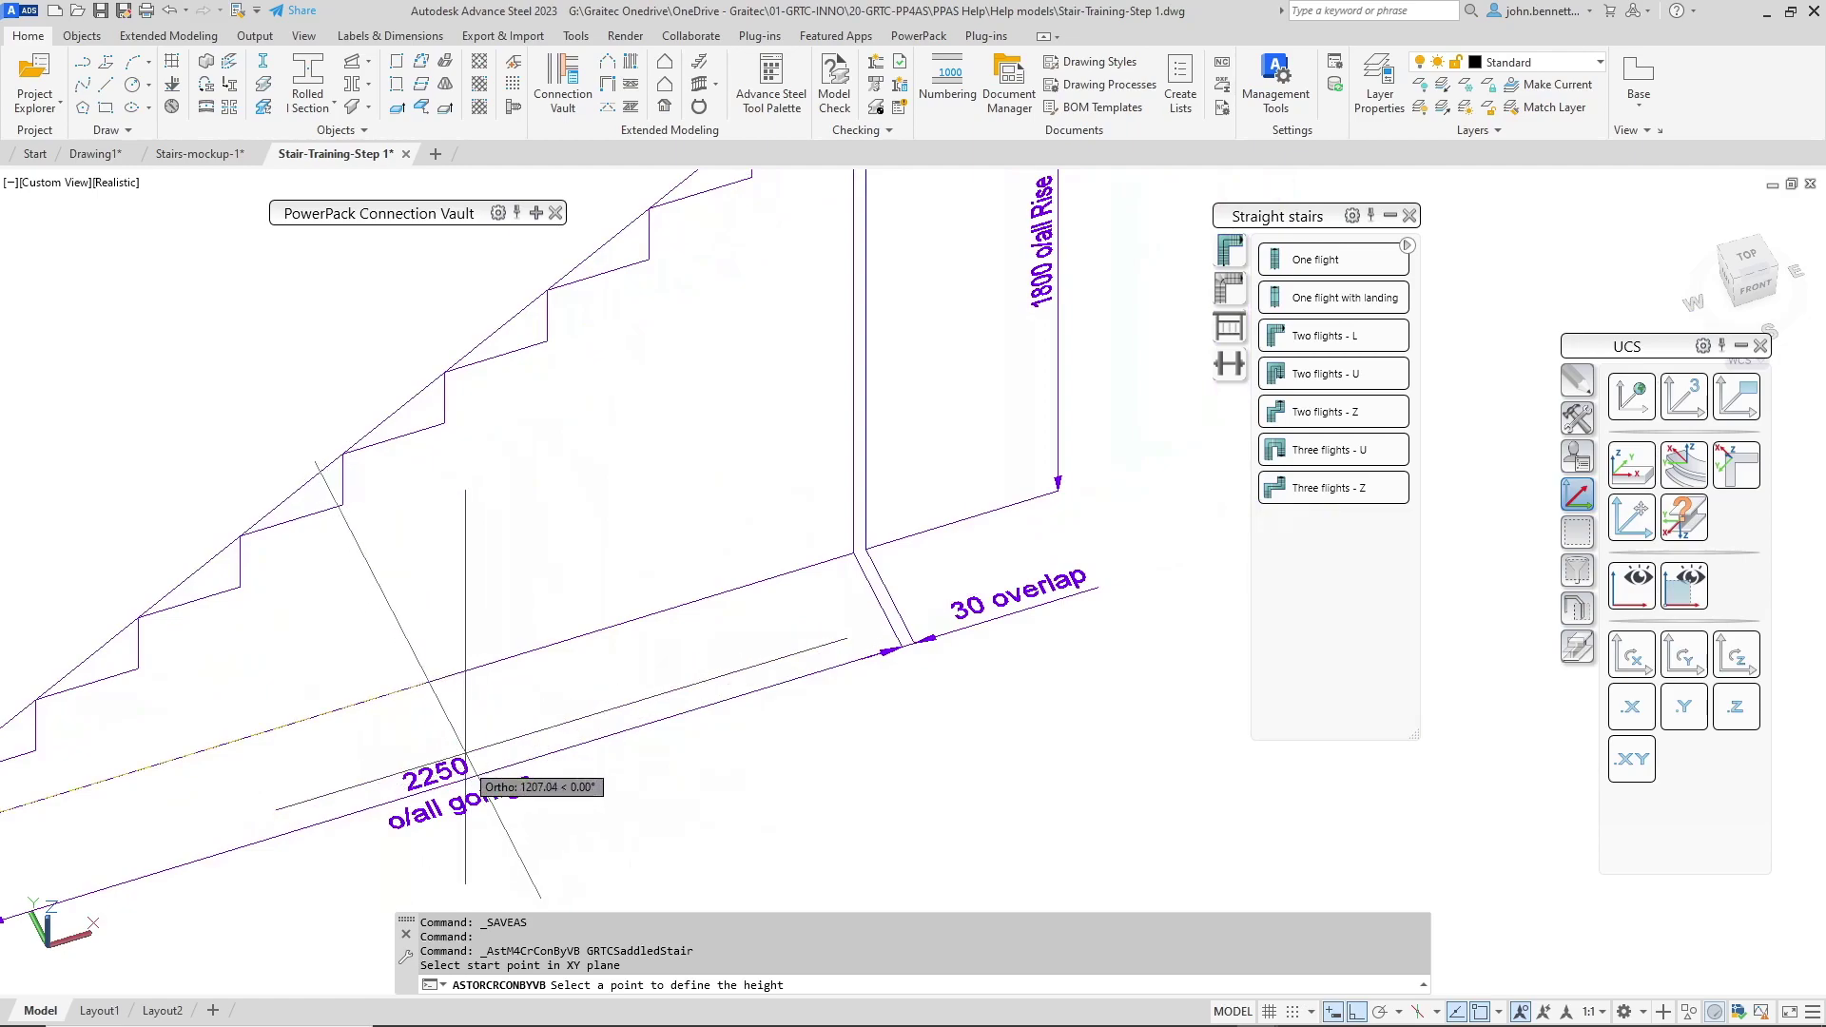
scroll(741, 533, "down", 4)
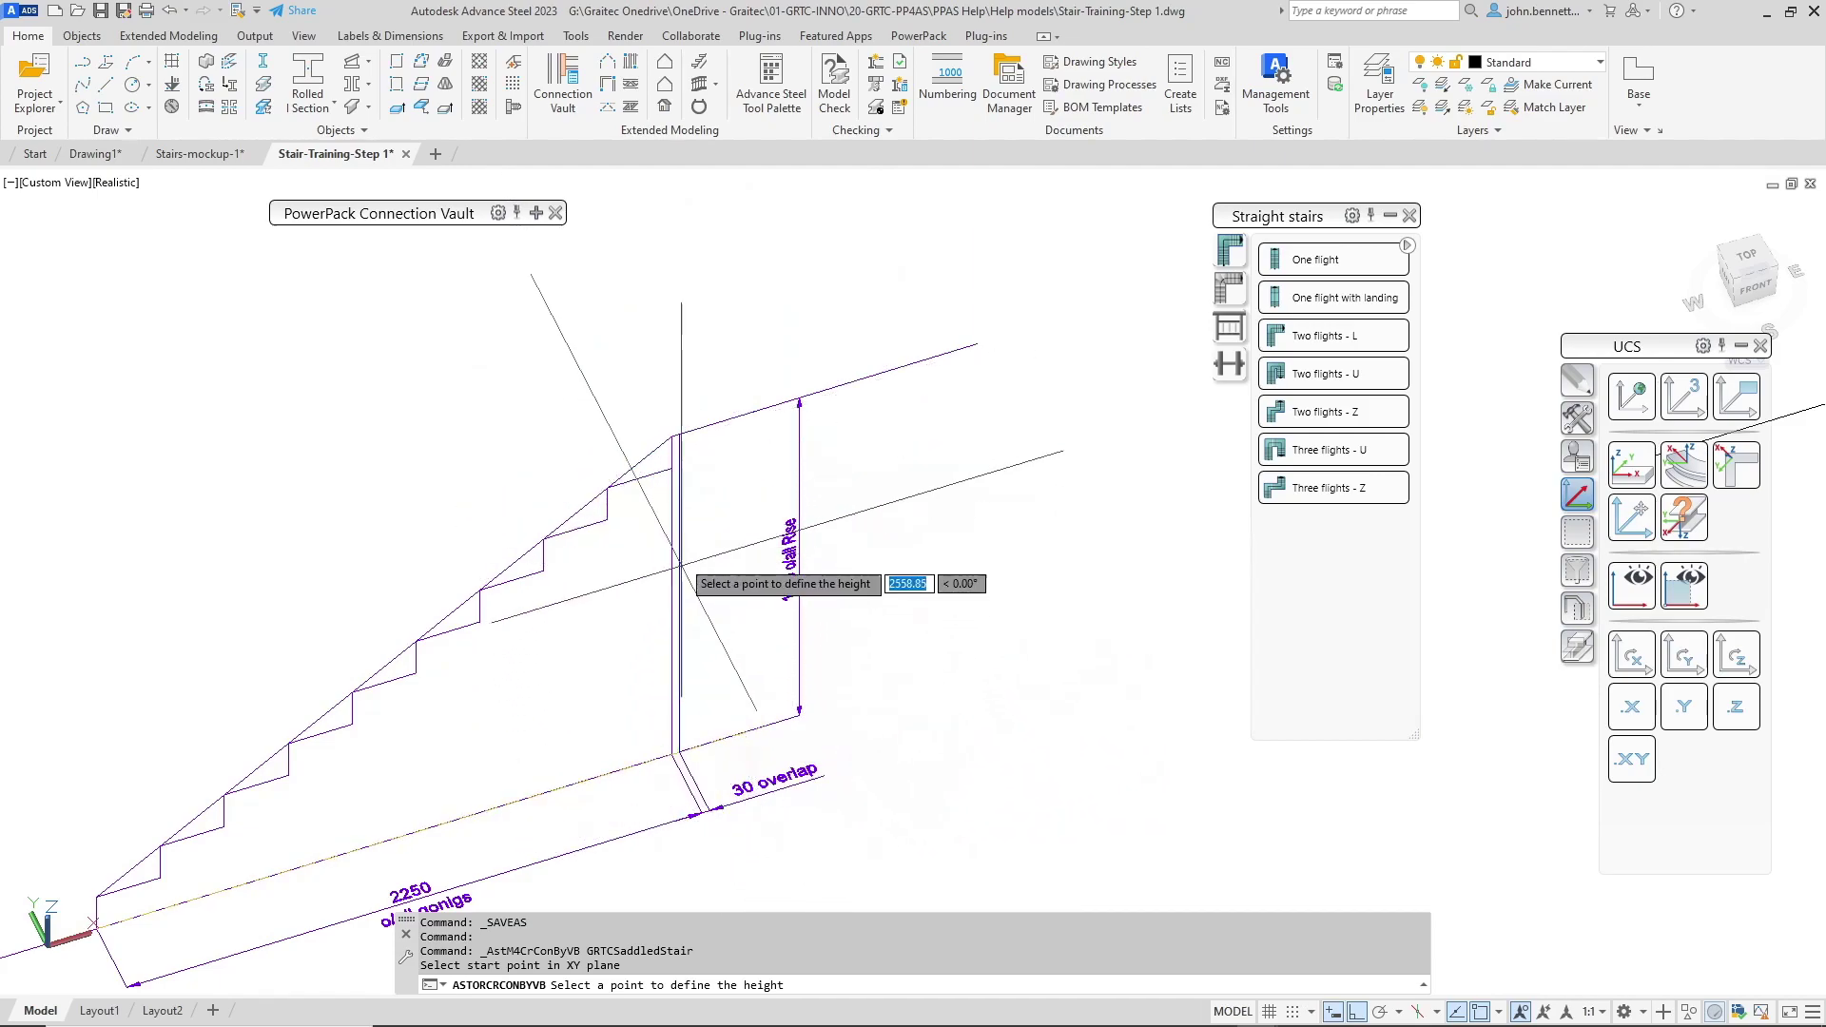
scroll(679, 435, "up", 3)
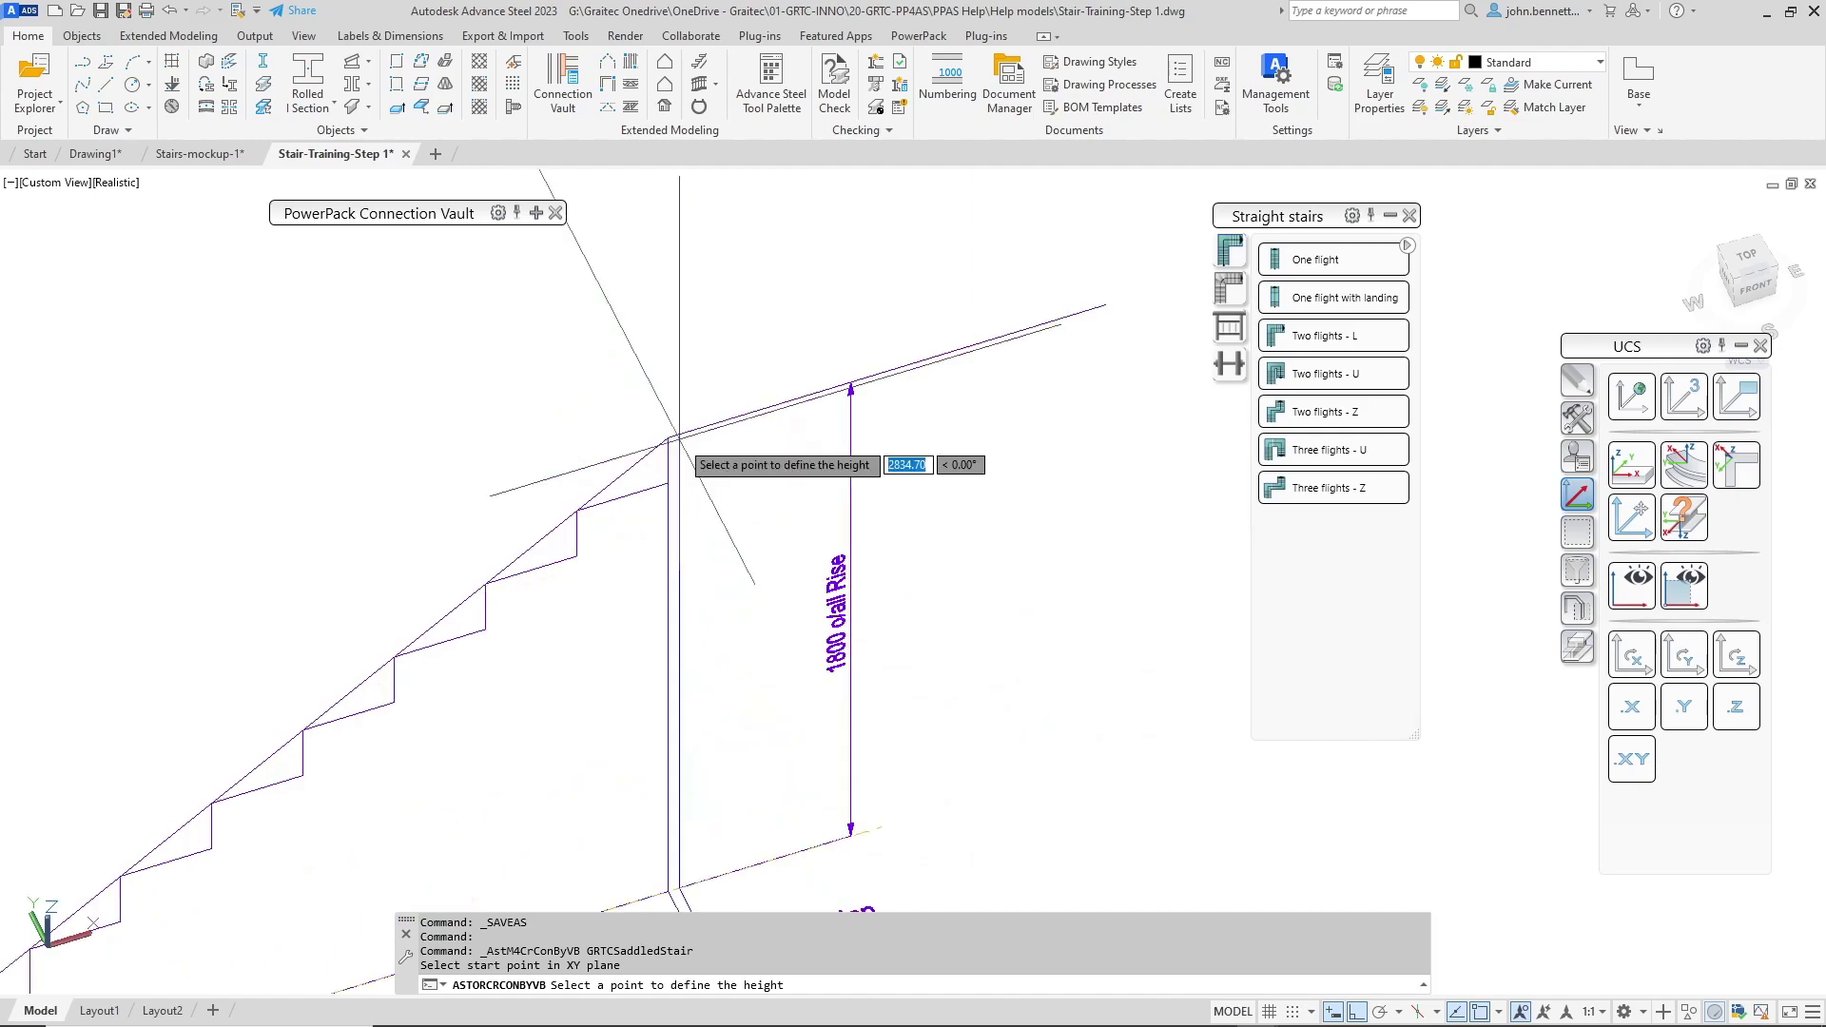
Step: Set the stair height at the top corner and centre it between the stringers with option 1
left_click(679, 435)
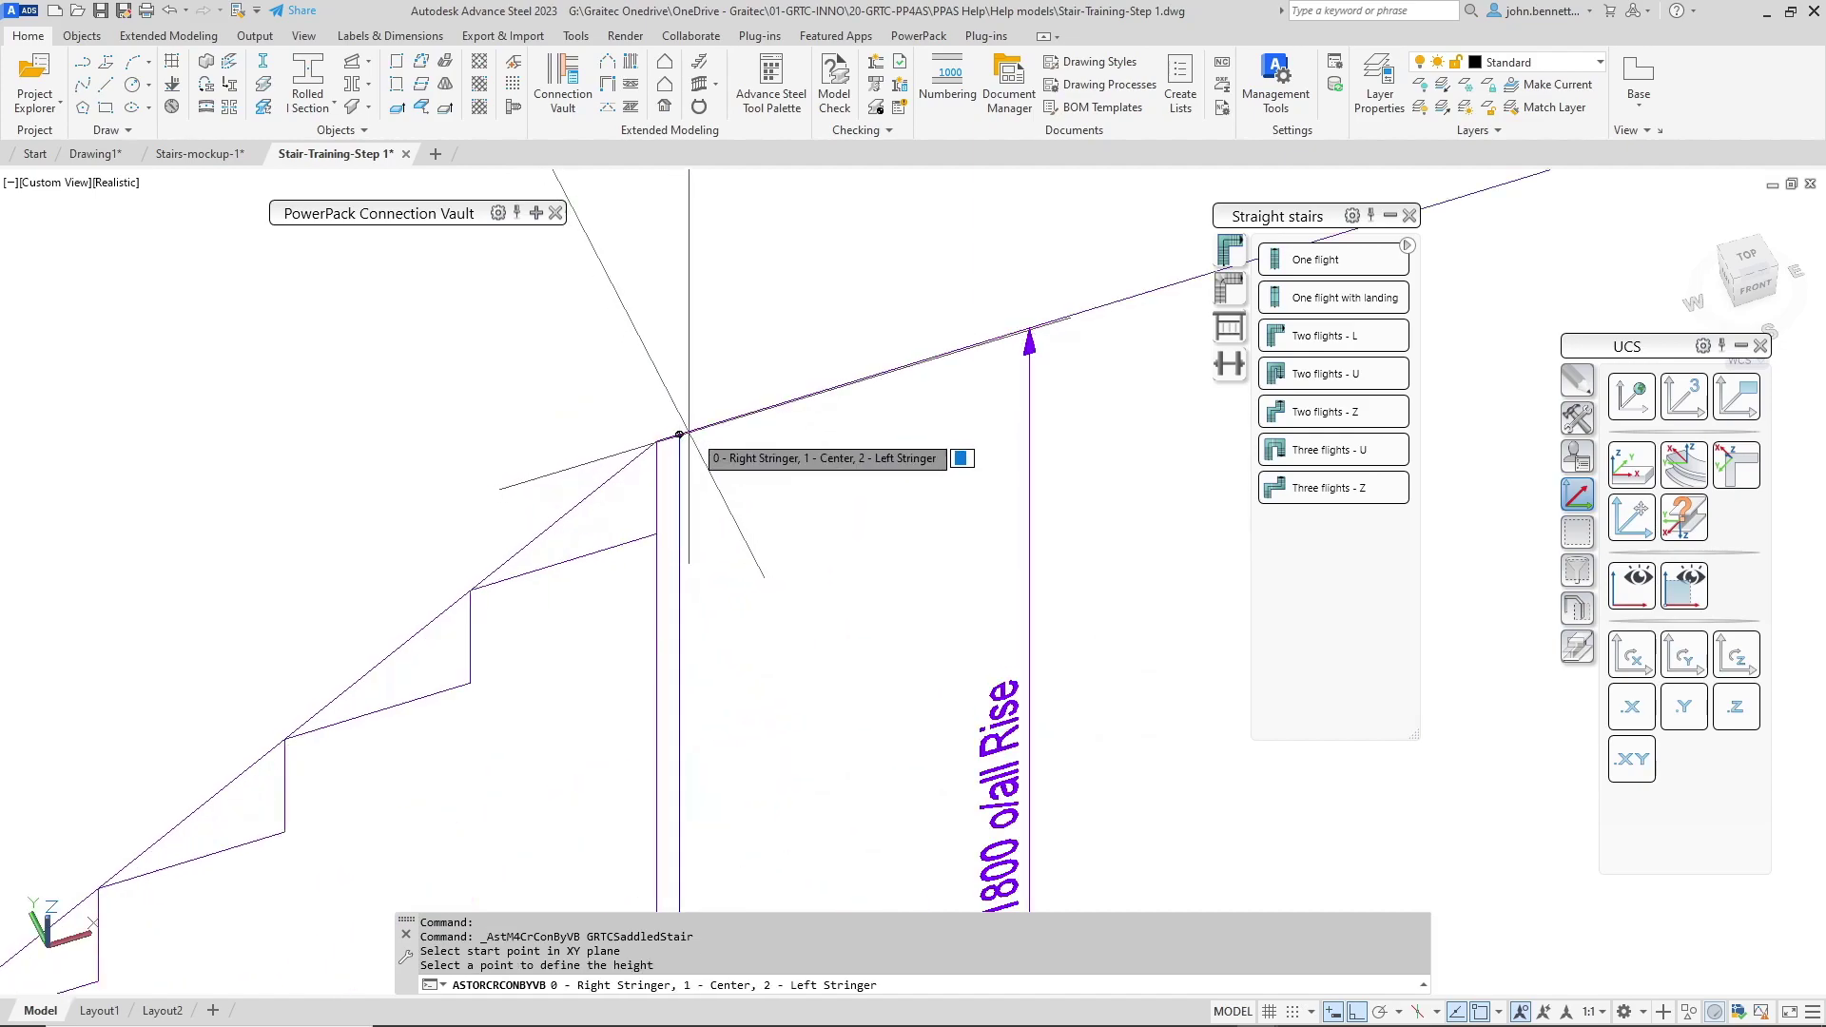
scroll(839, 545, "down", 5)
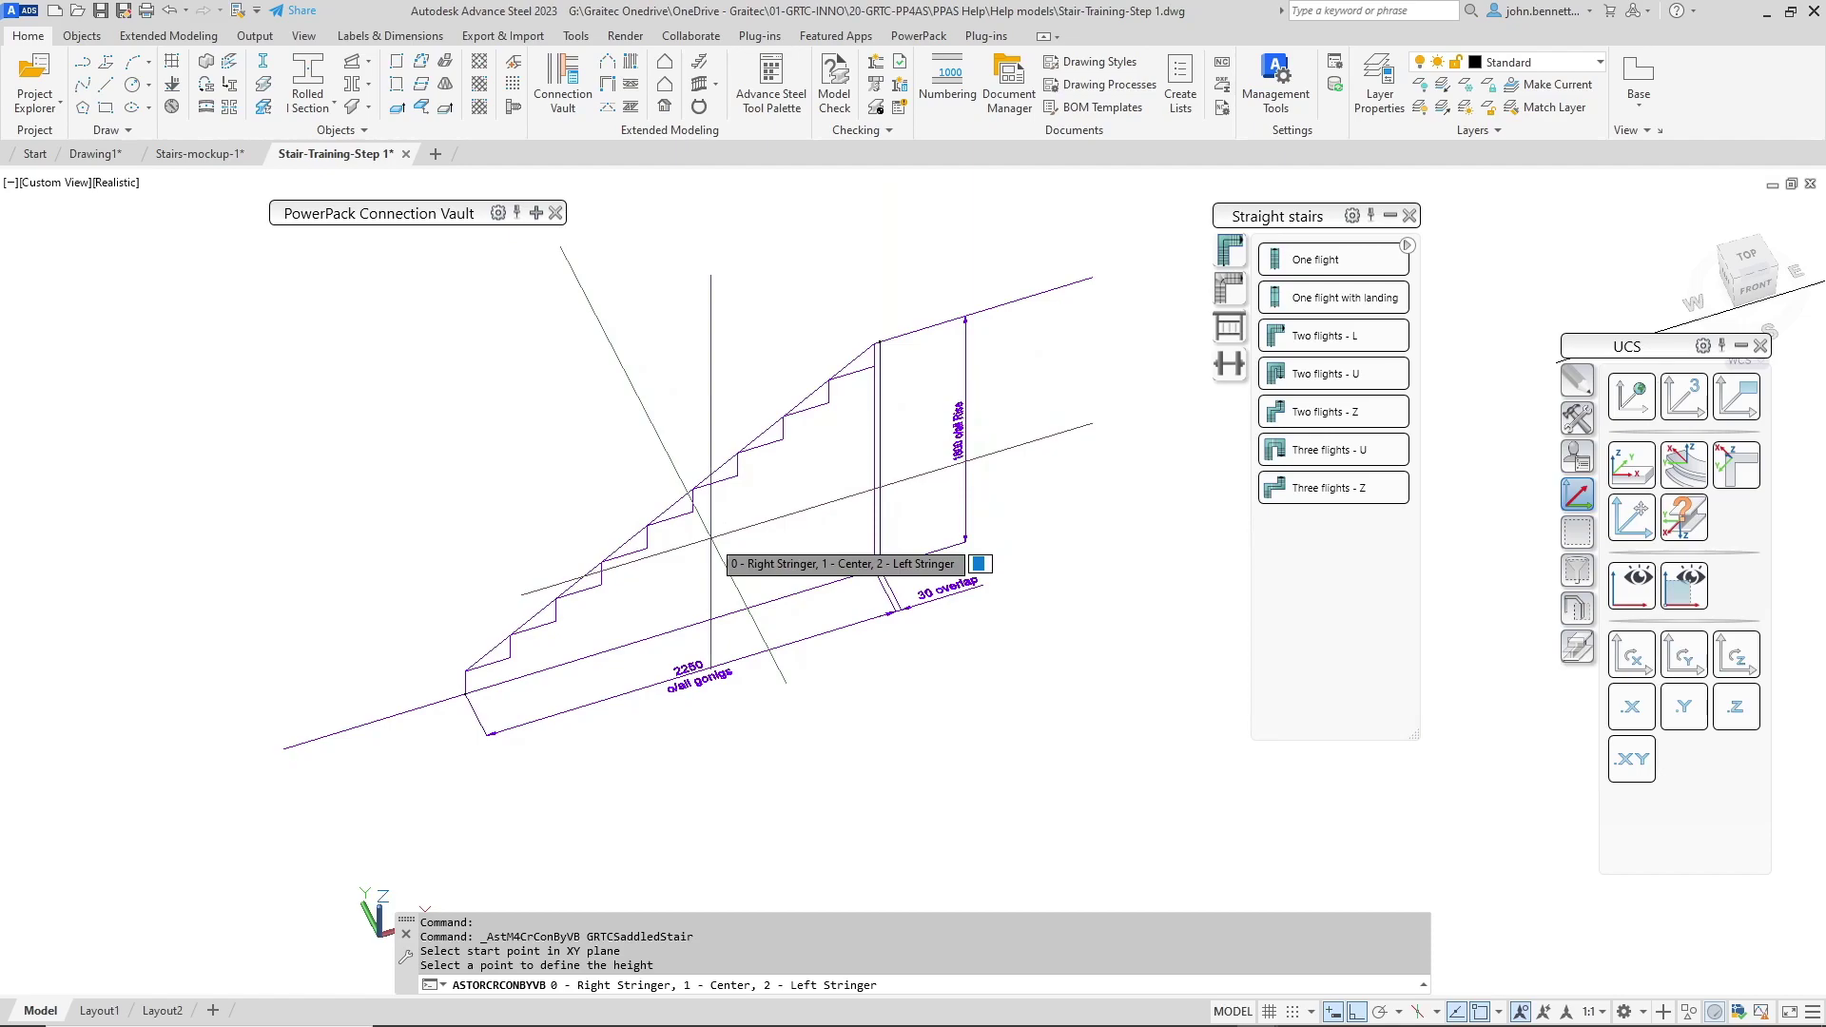
type("1")
key("Return")
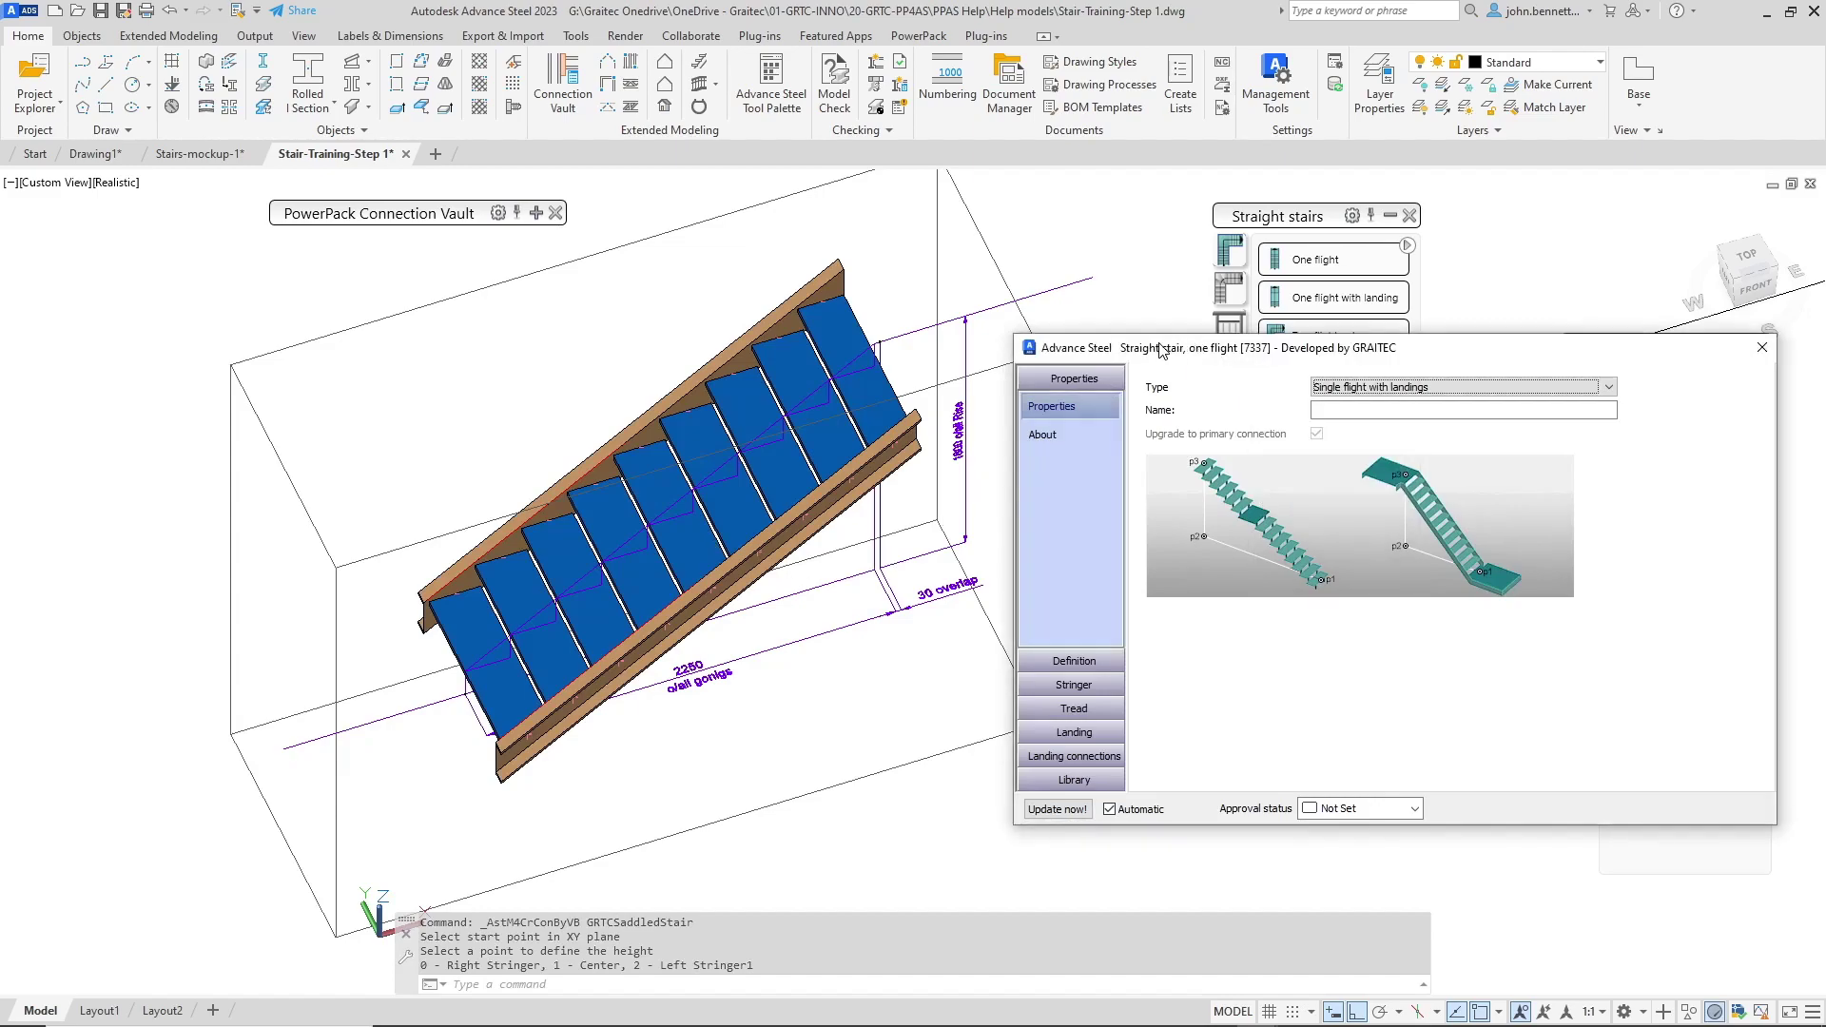
Step: Move the stair properties window aside and set the tread Width (W) to Going+Overlap
mouse_move(1342, 251)
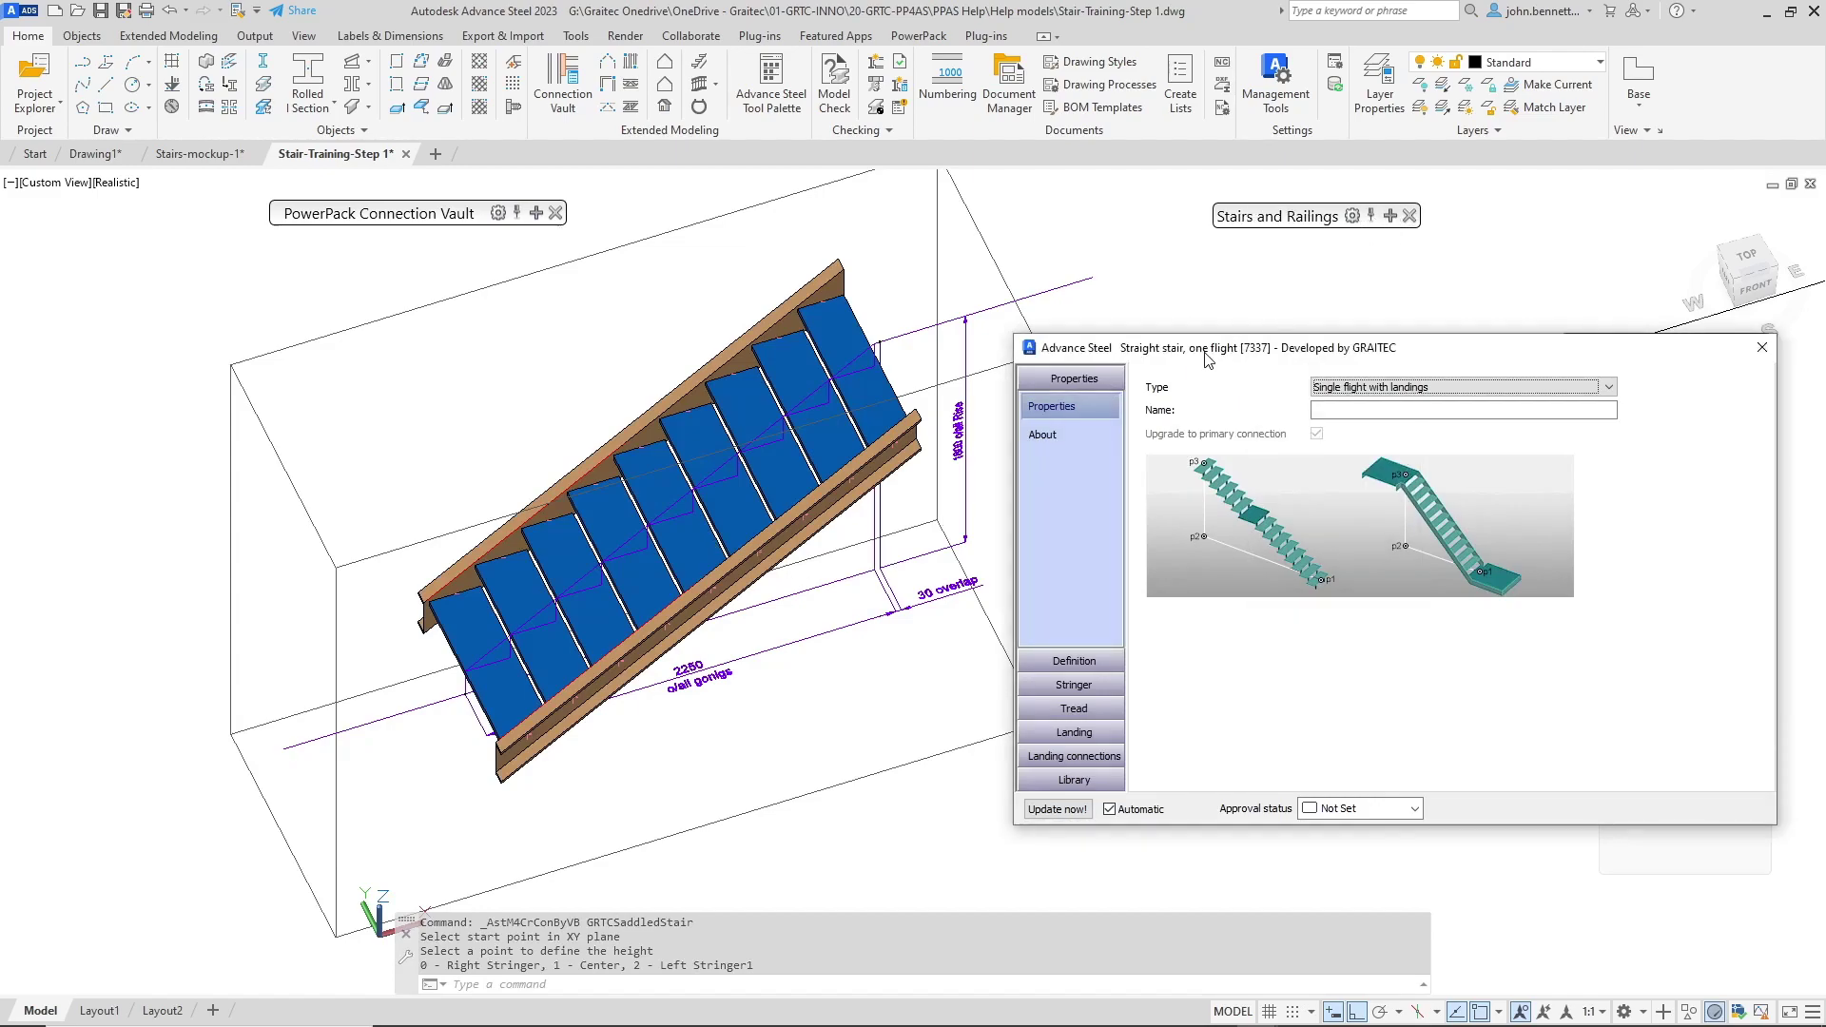
left_click_drag(1207, 356, 1159, 265)
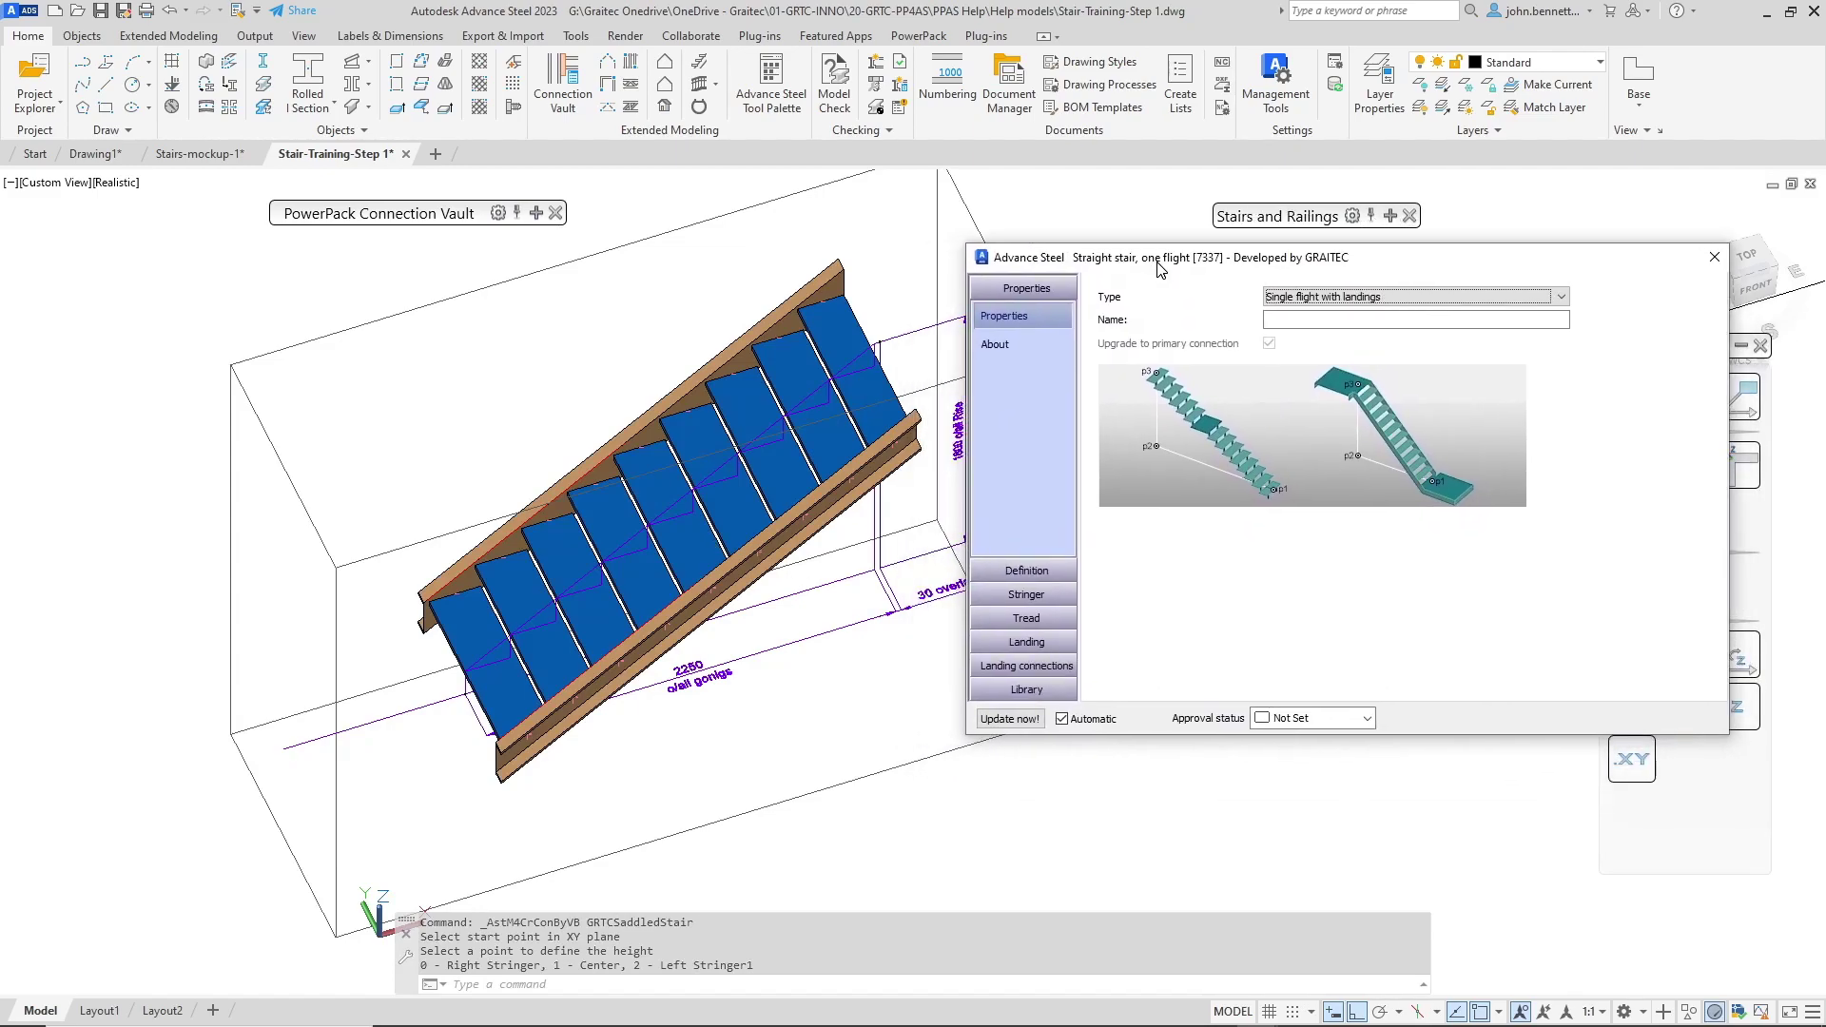
left_click(1027, 623)
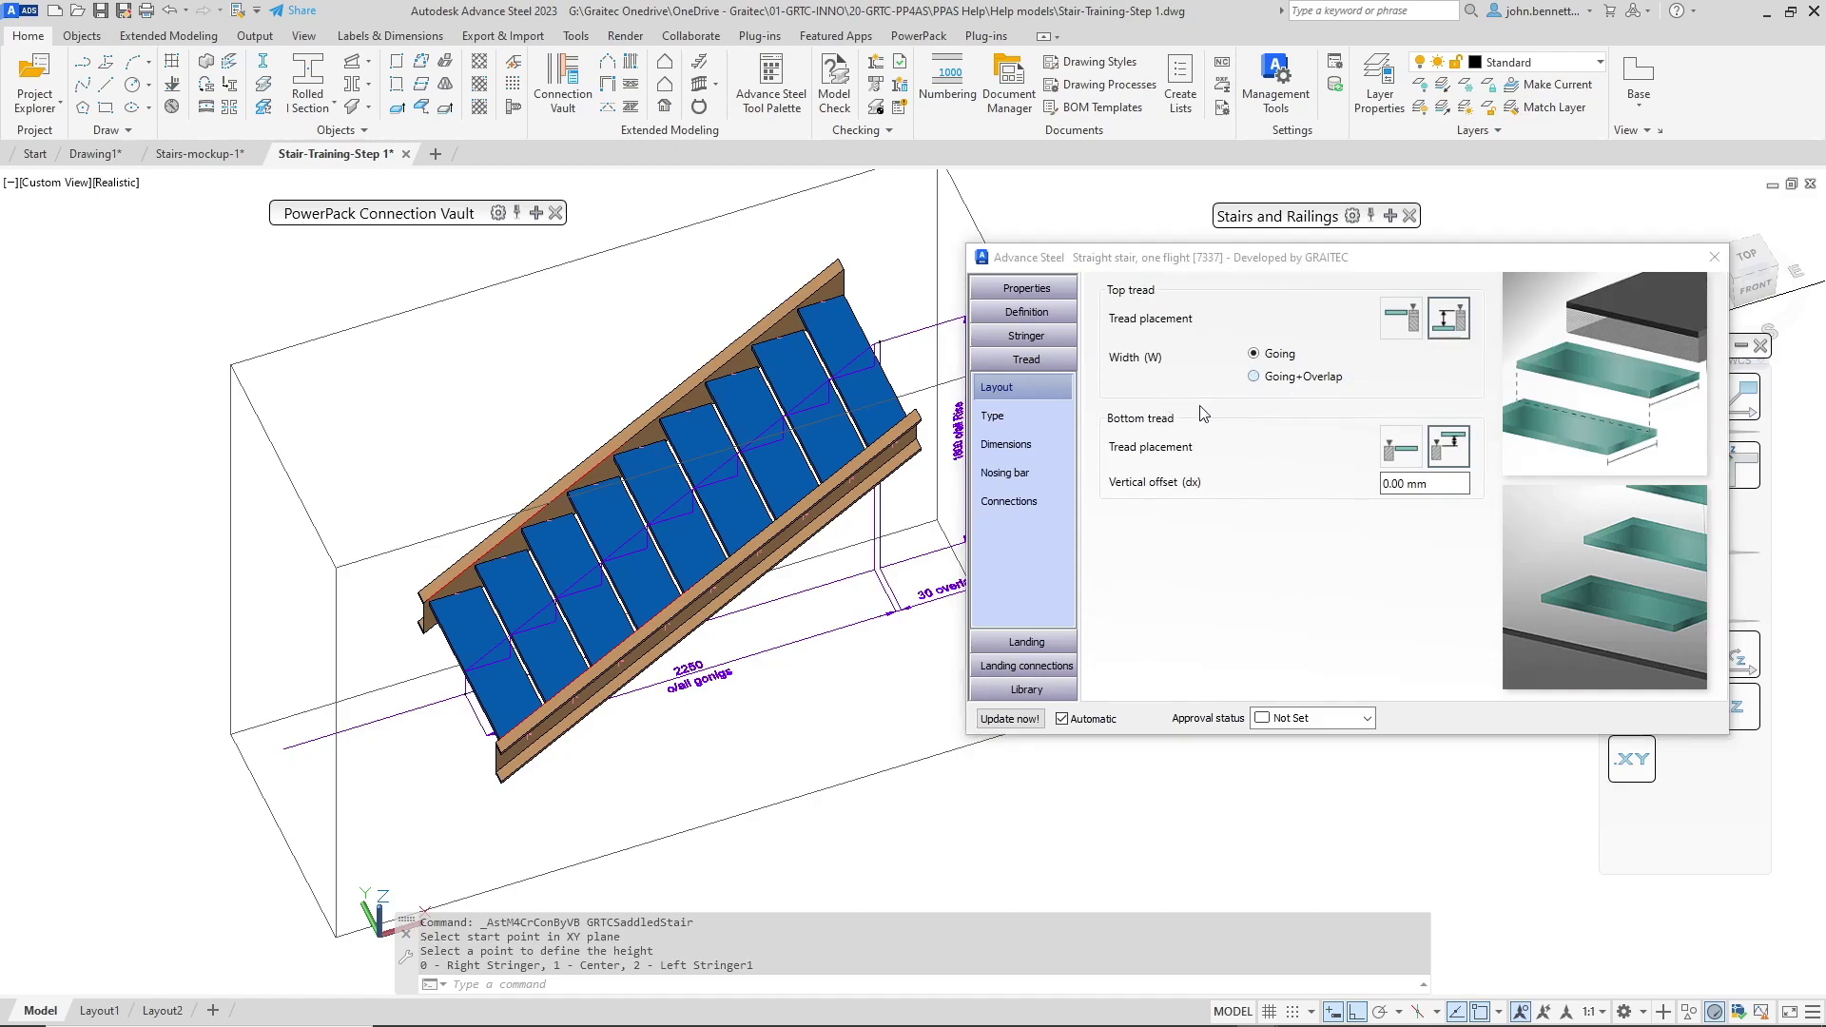
left_click(1256, 377)
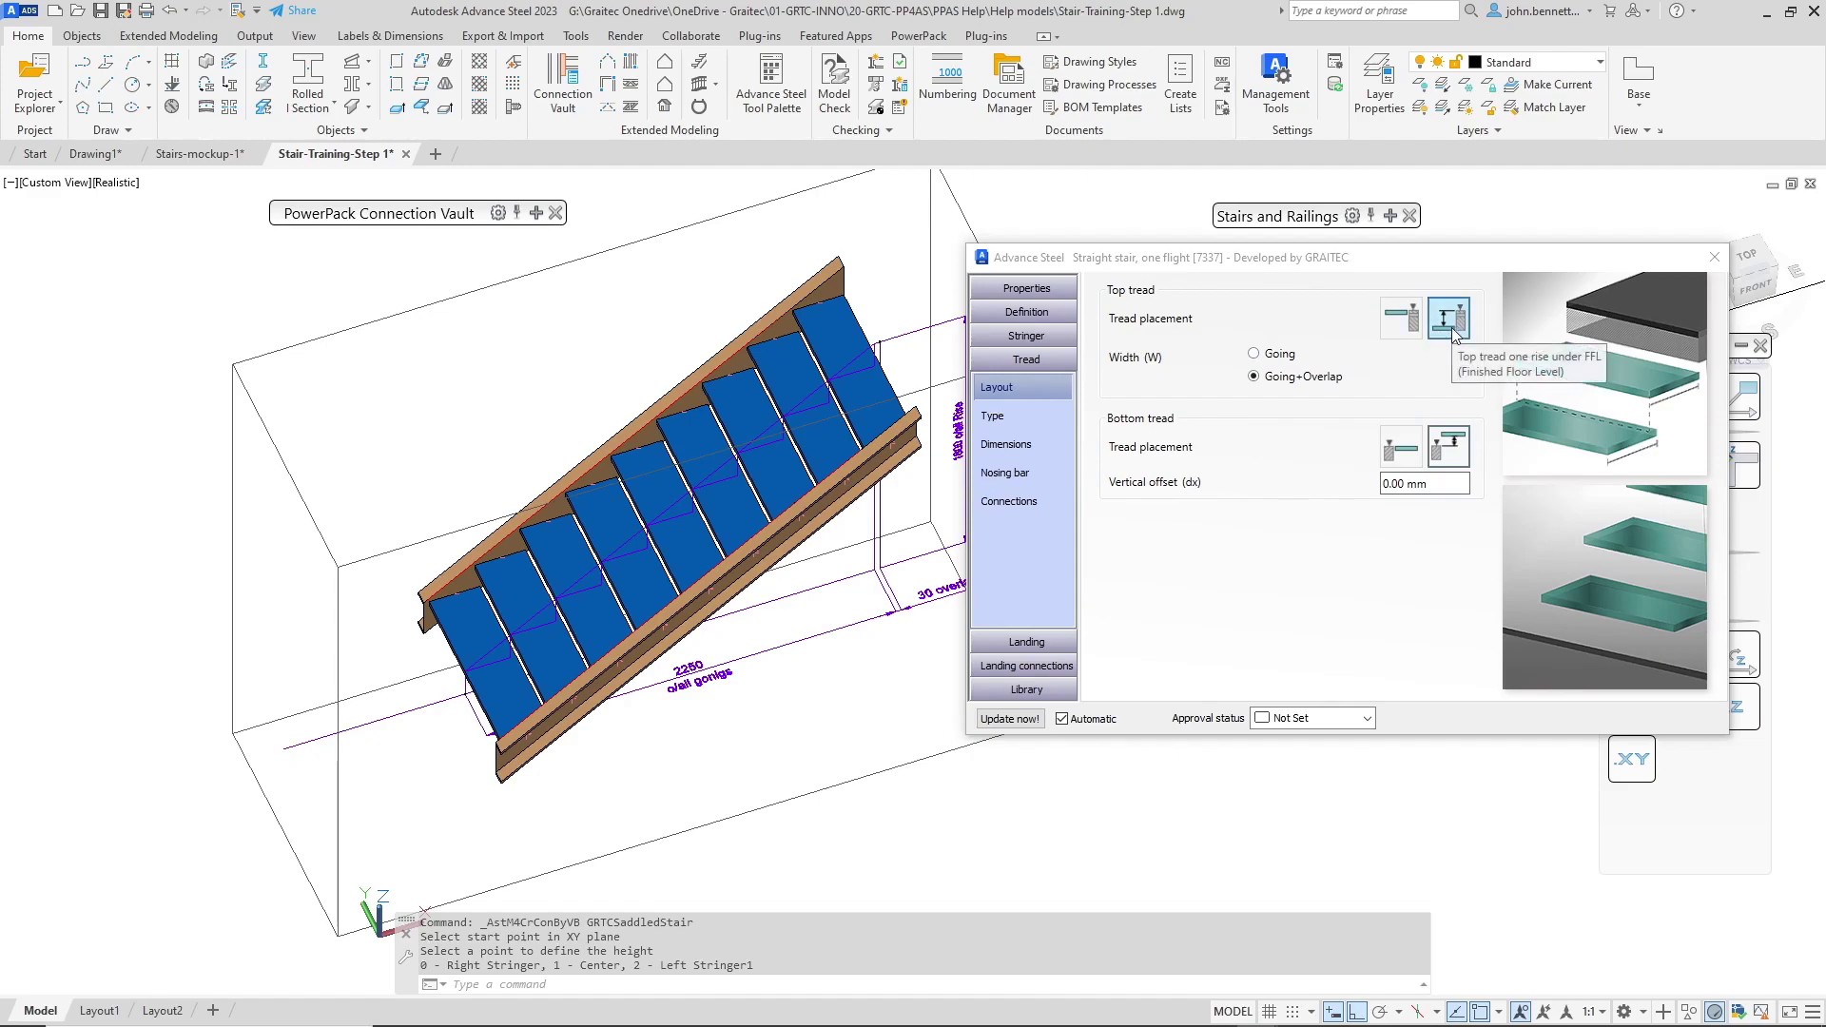
Step: Change the tread overlap to 30 mm on the Tread Dimensions page
left_click(990, 418)
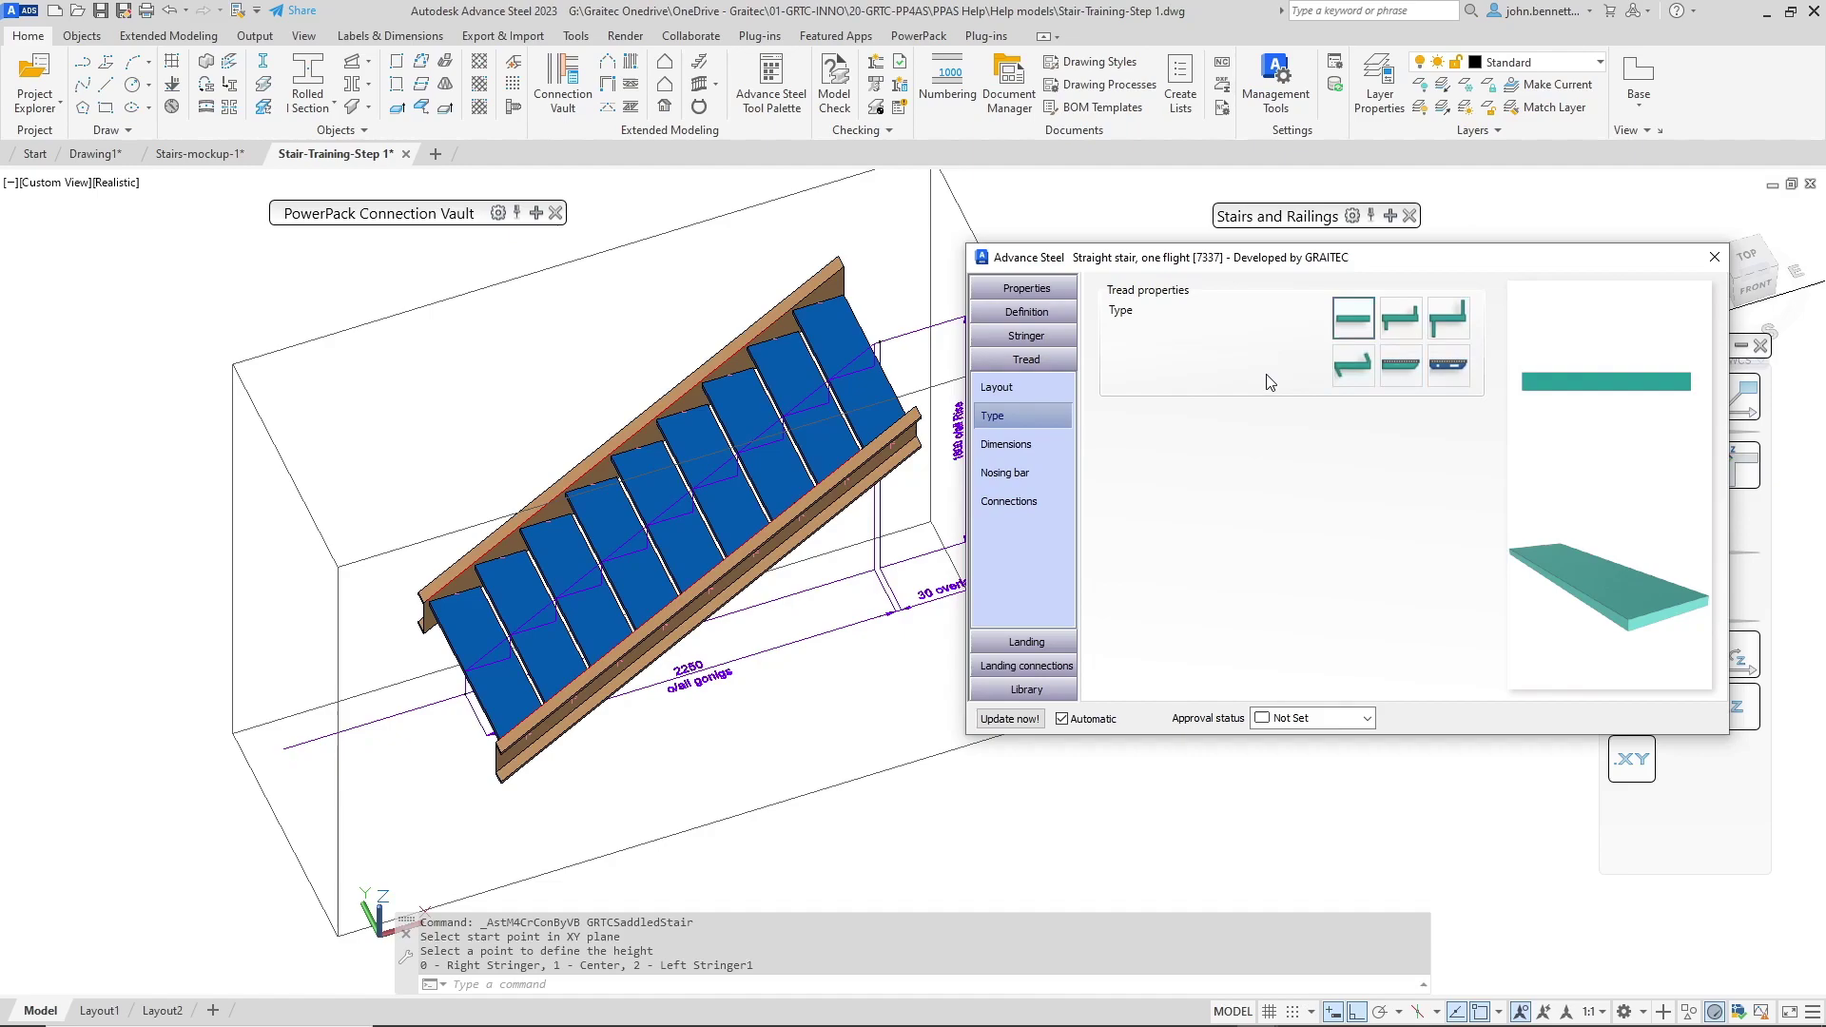
left_click(1008, 449)
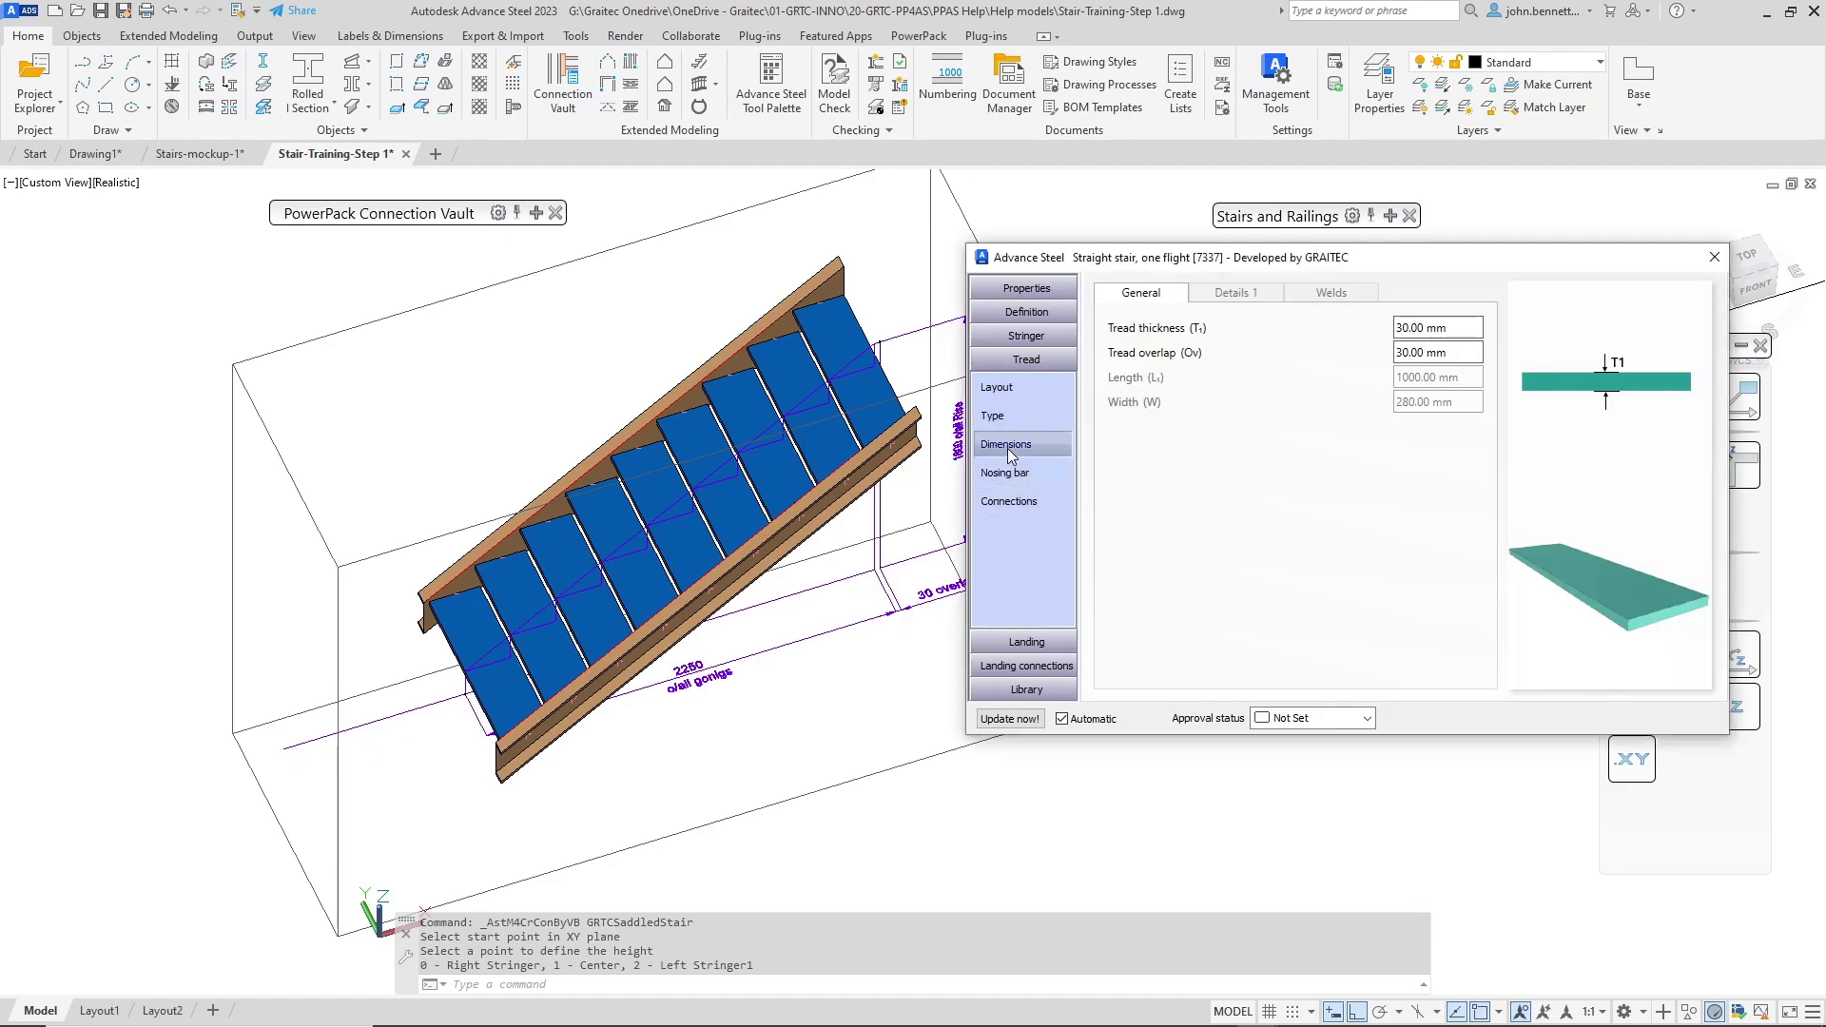
left_click(1418, 352)
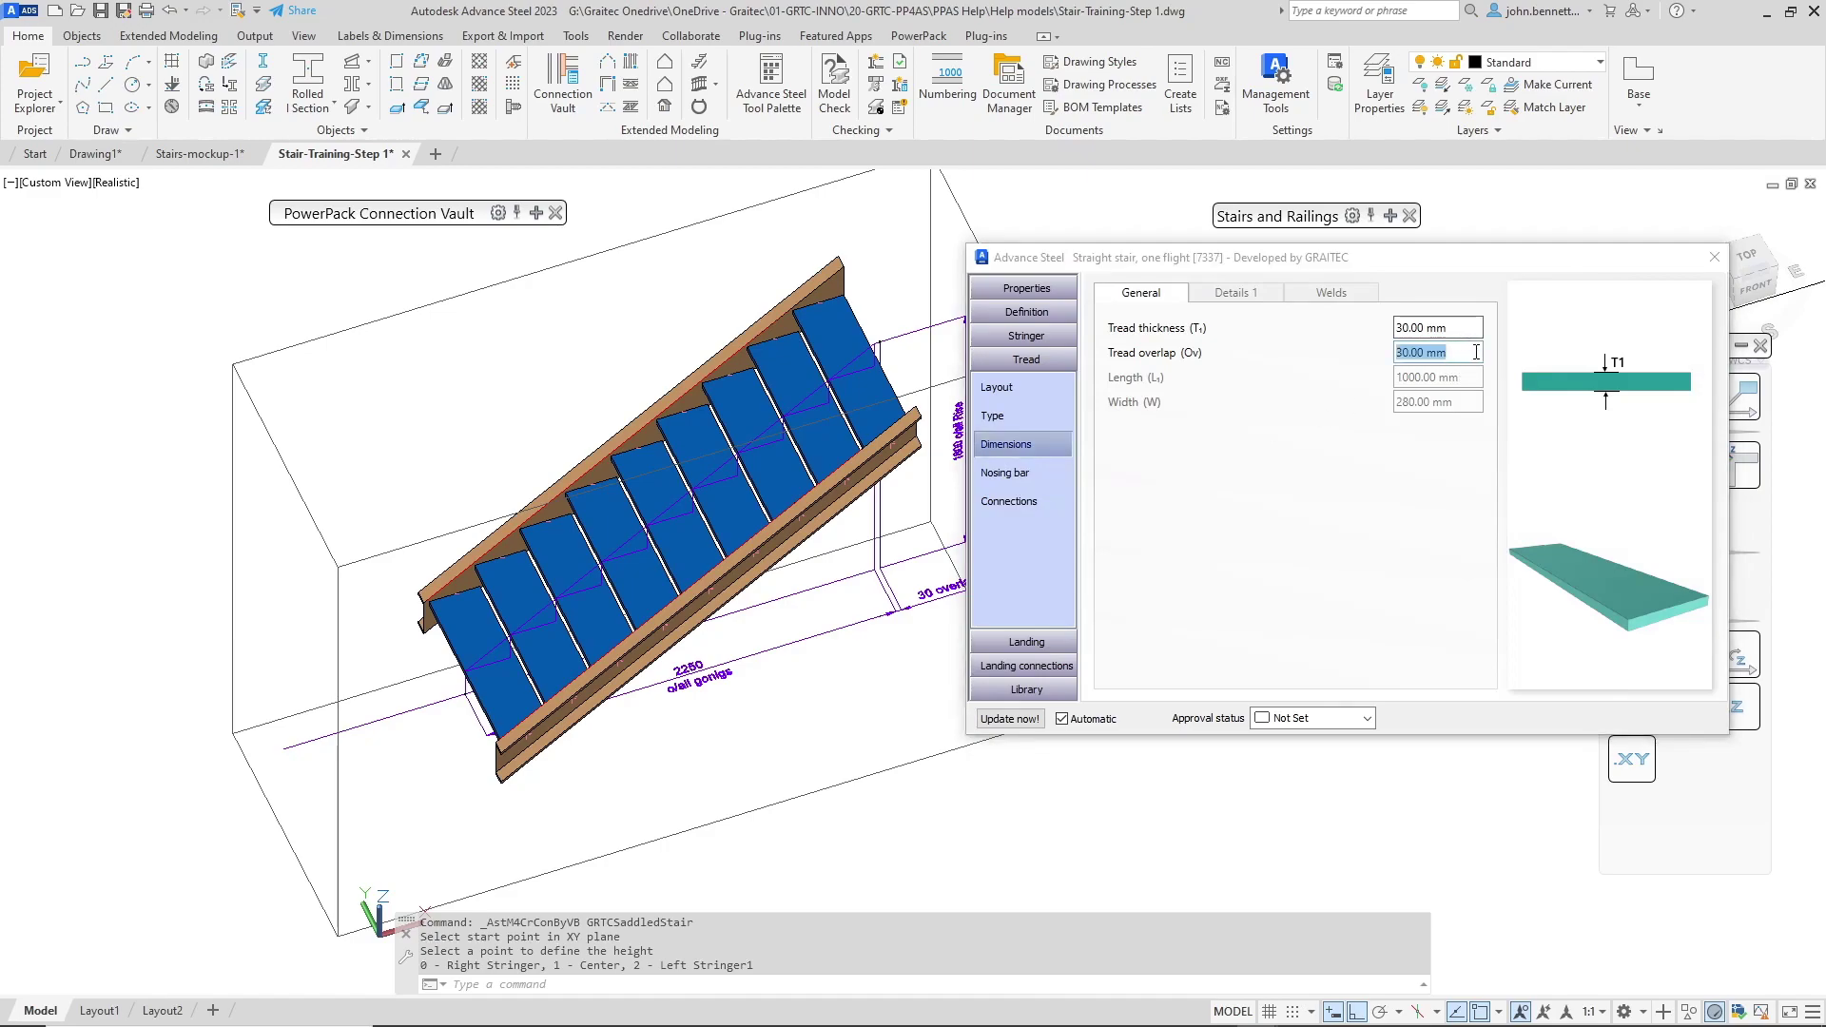
left_click_drag(1446, 352, 1360, 366)
left_click(1480, 348)
type("30")
key("Return")
Step: Check the 1800 mm height and 2280 mm length, then change the stair width from 1000 to 1200 mm
left_click(998, 314)
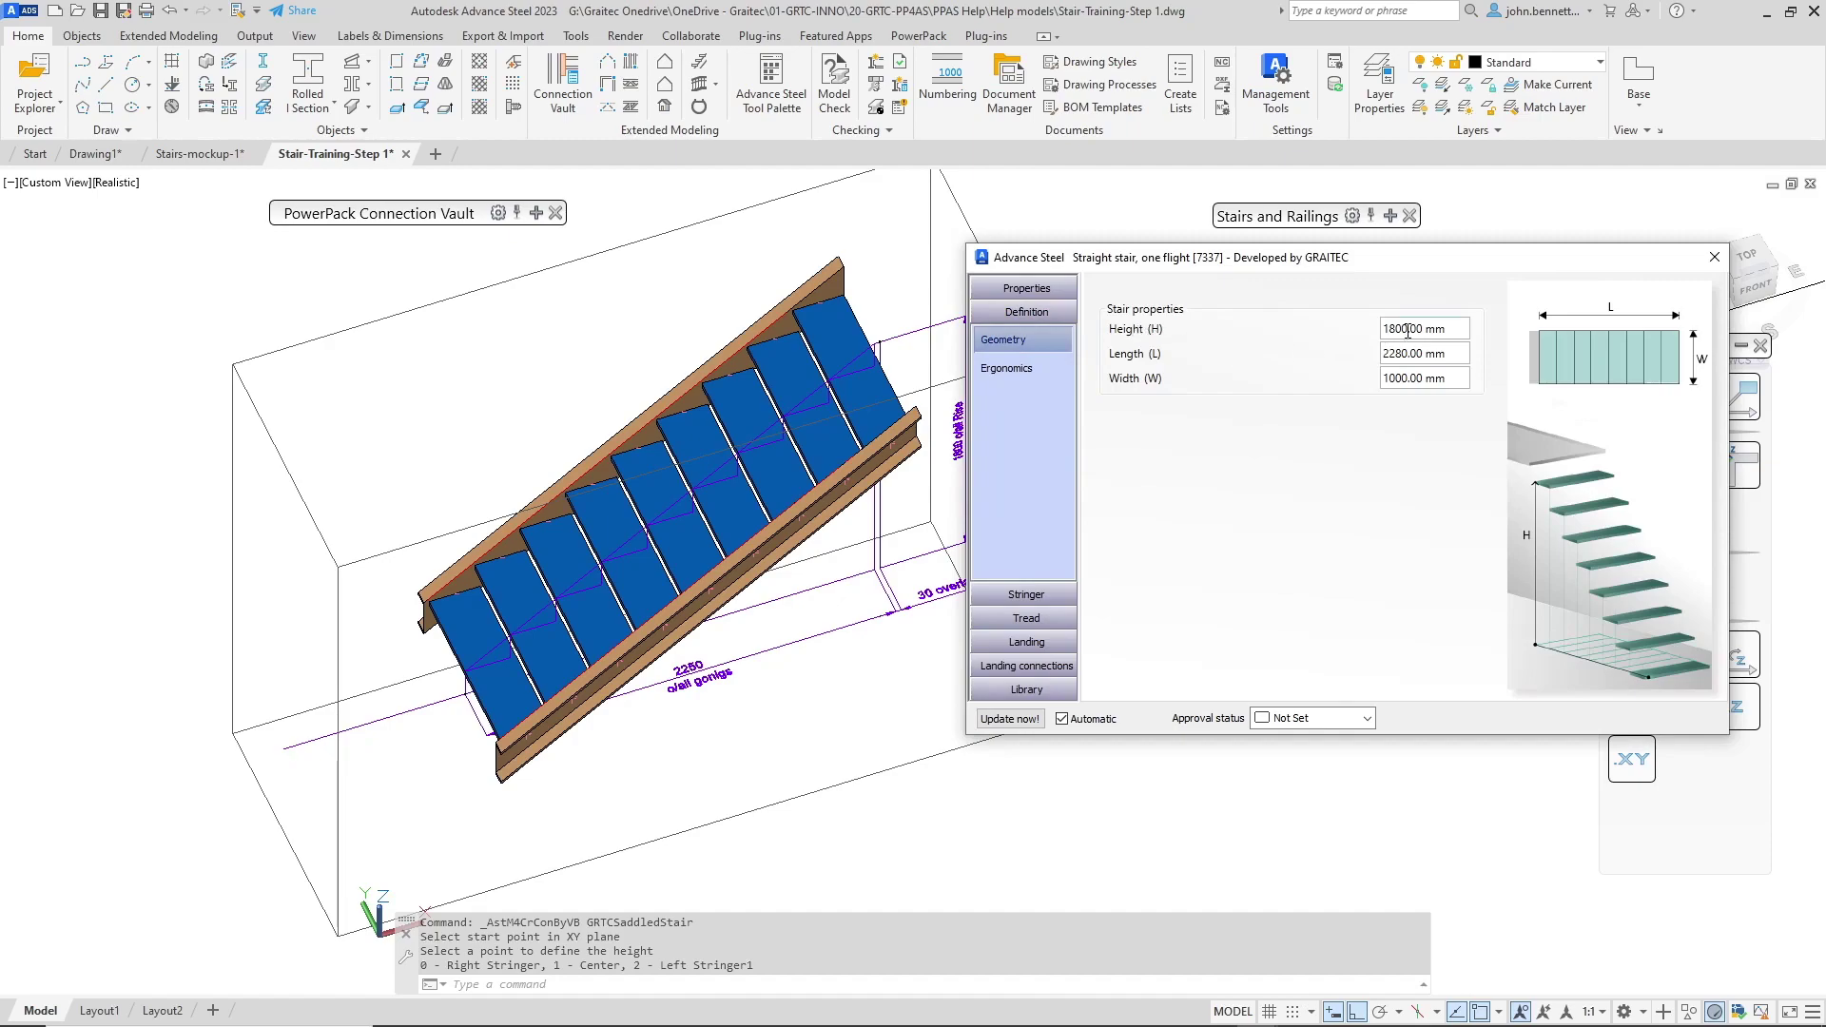
left_click(1440, 328)
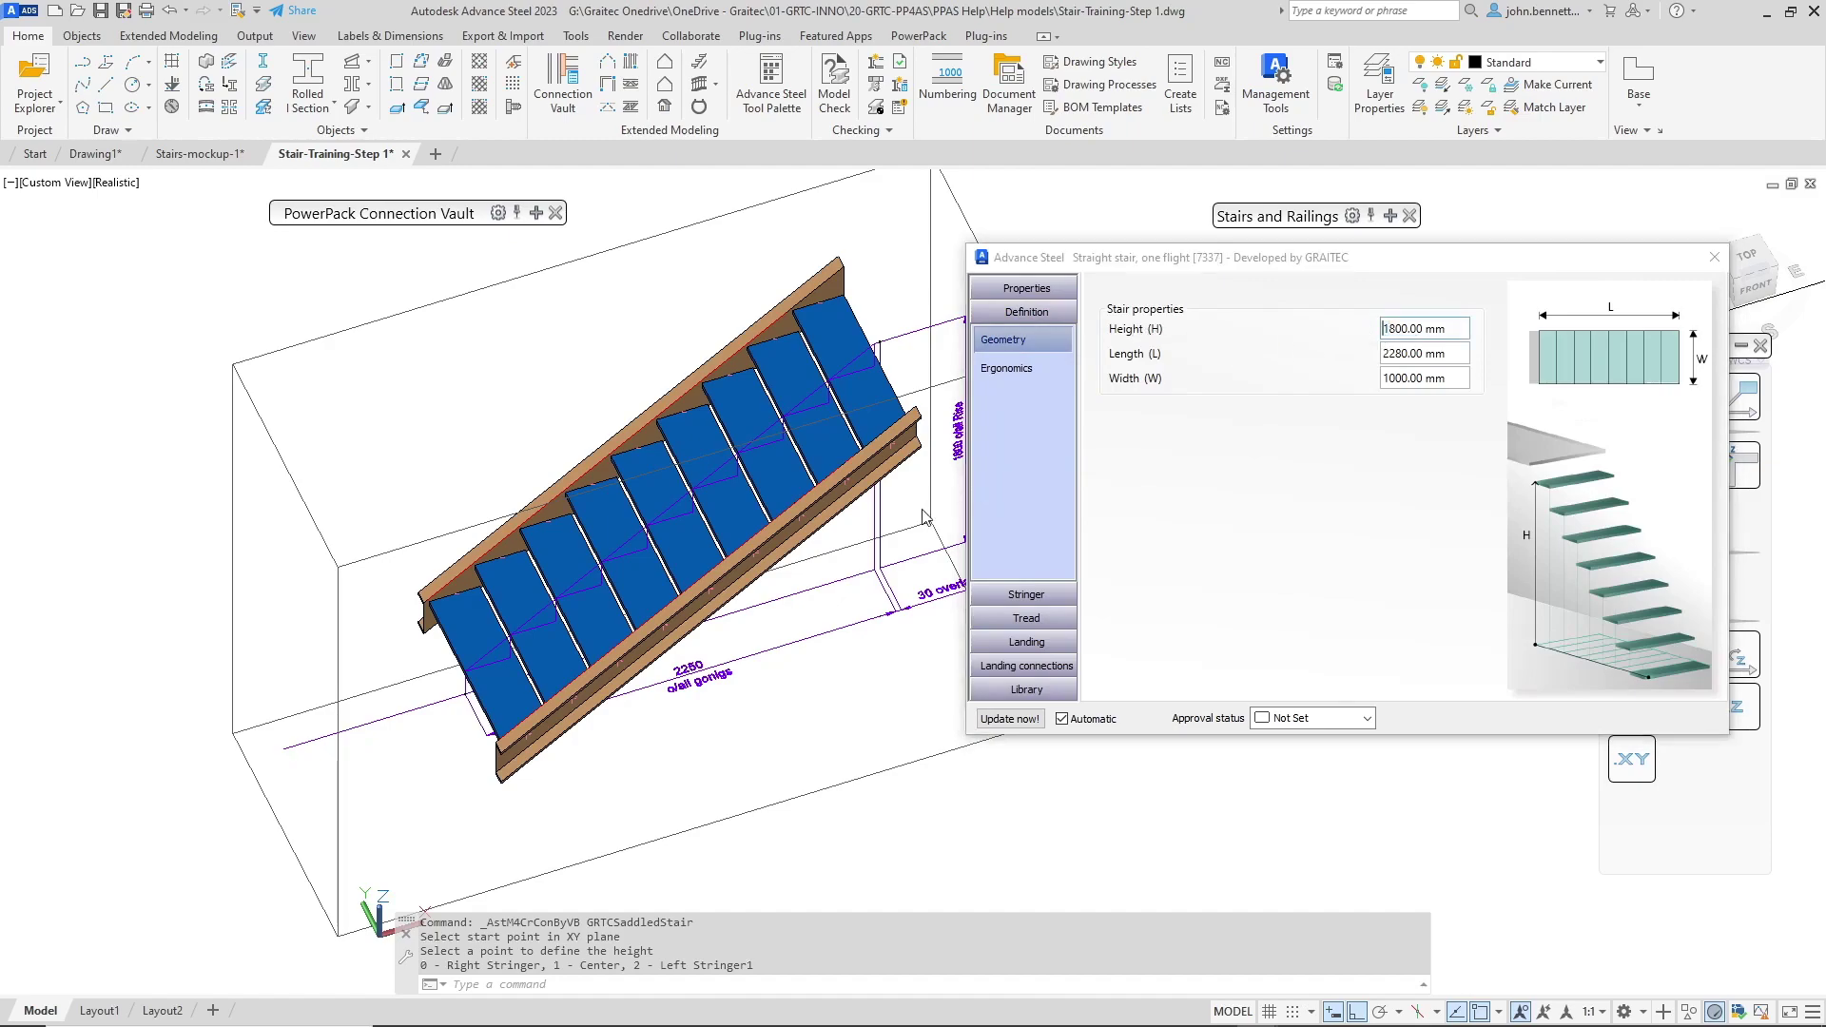
scroll(913, 489, "up", 4)
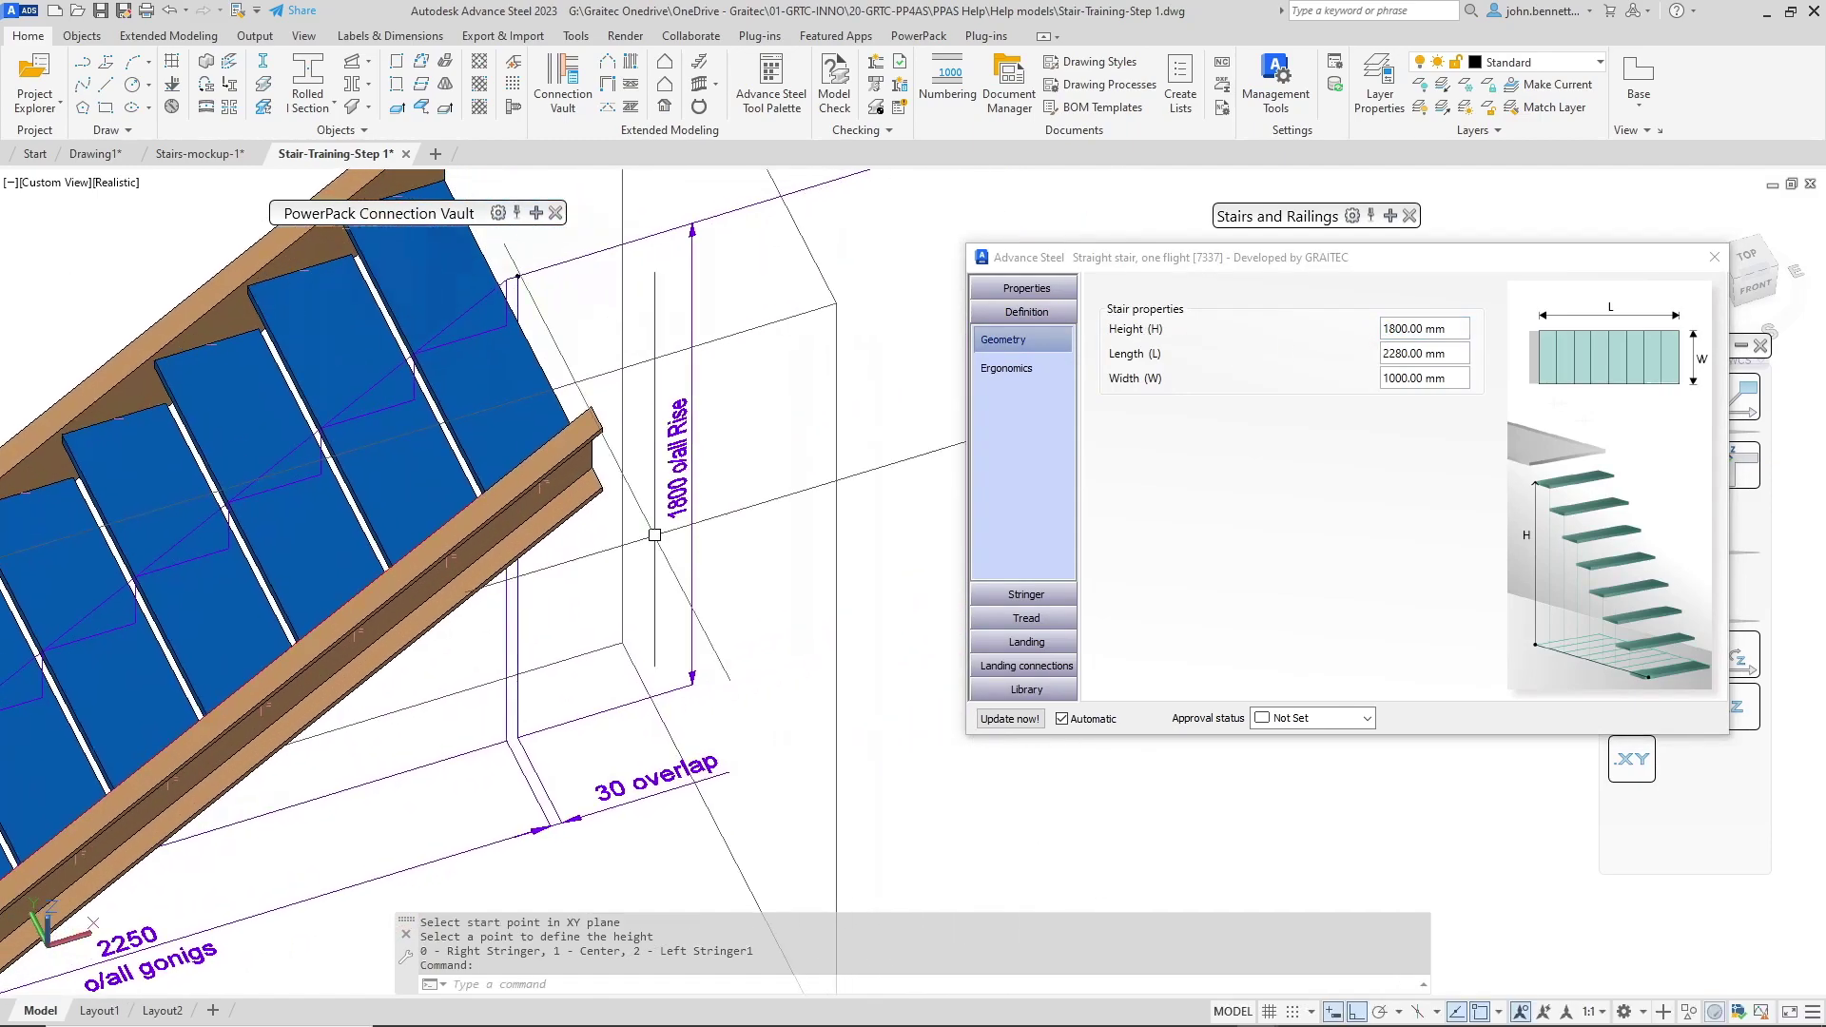
left_click(1452, 351)
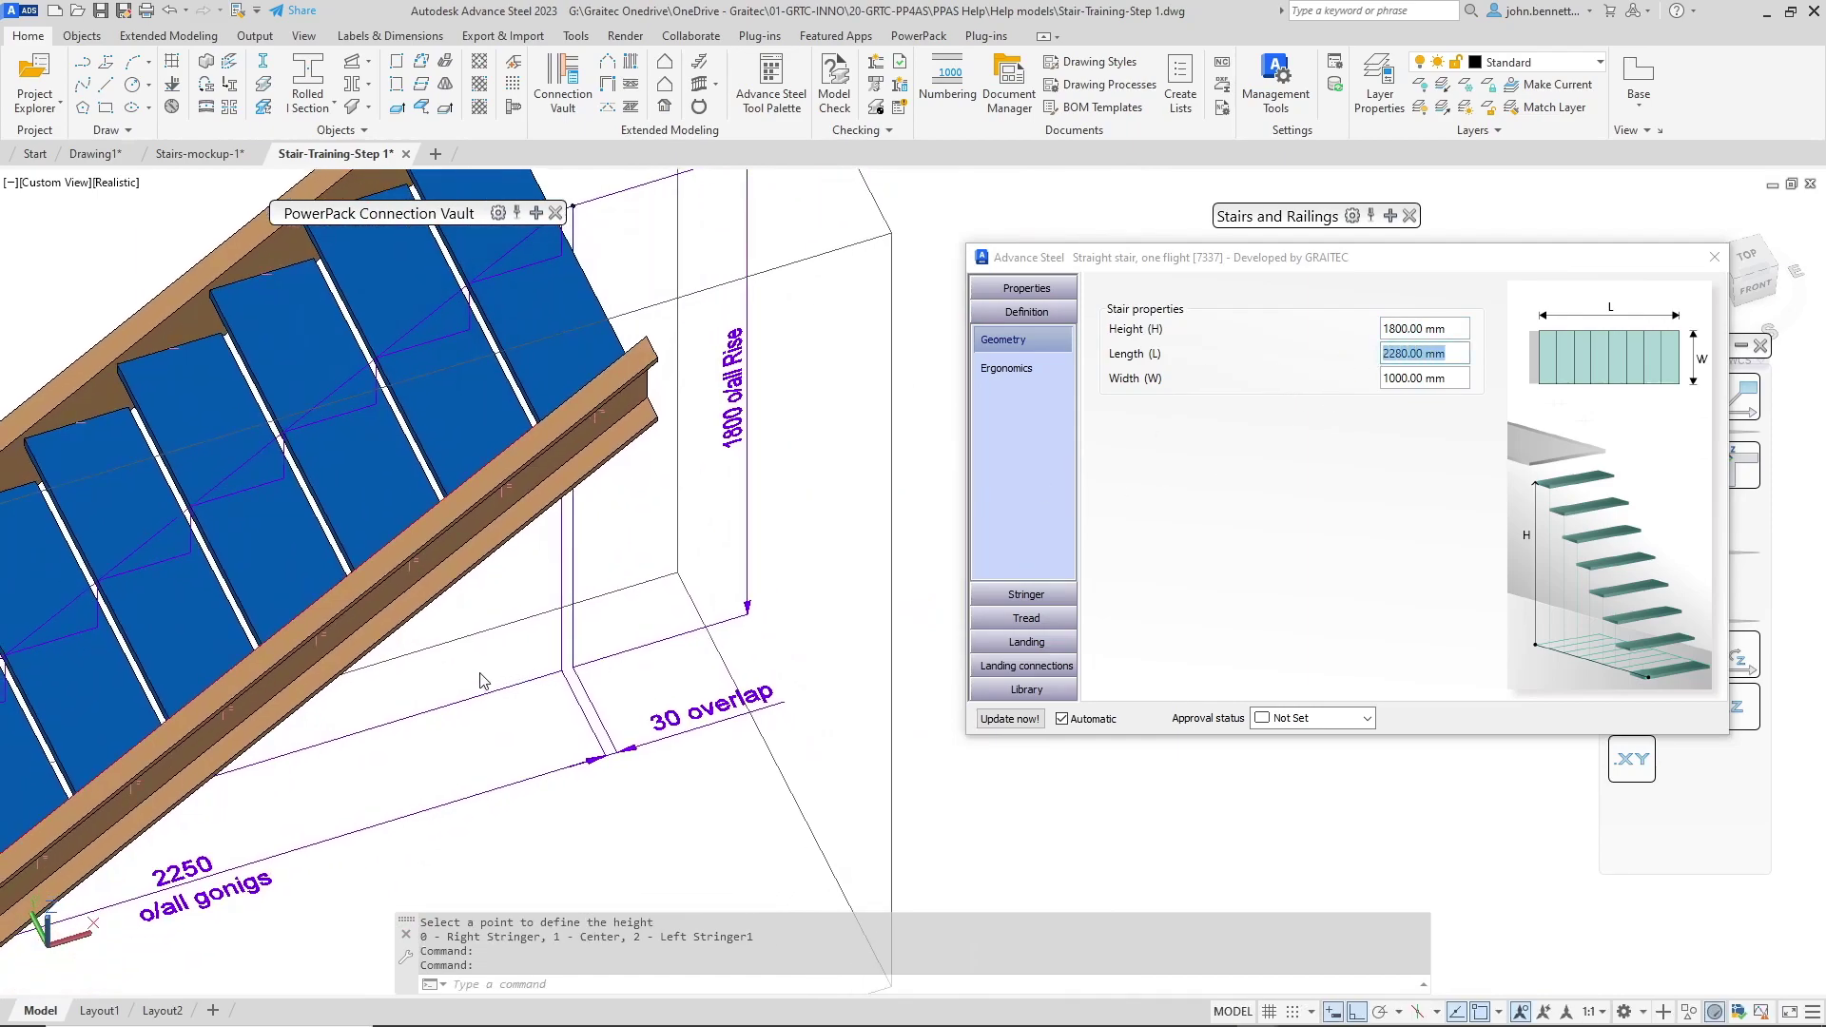
middle_click_drag(387, 758, 506, 679)
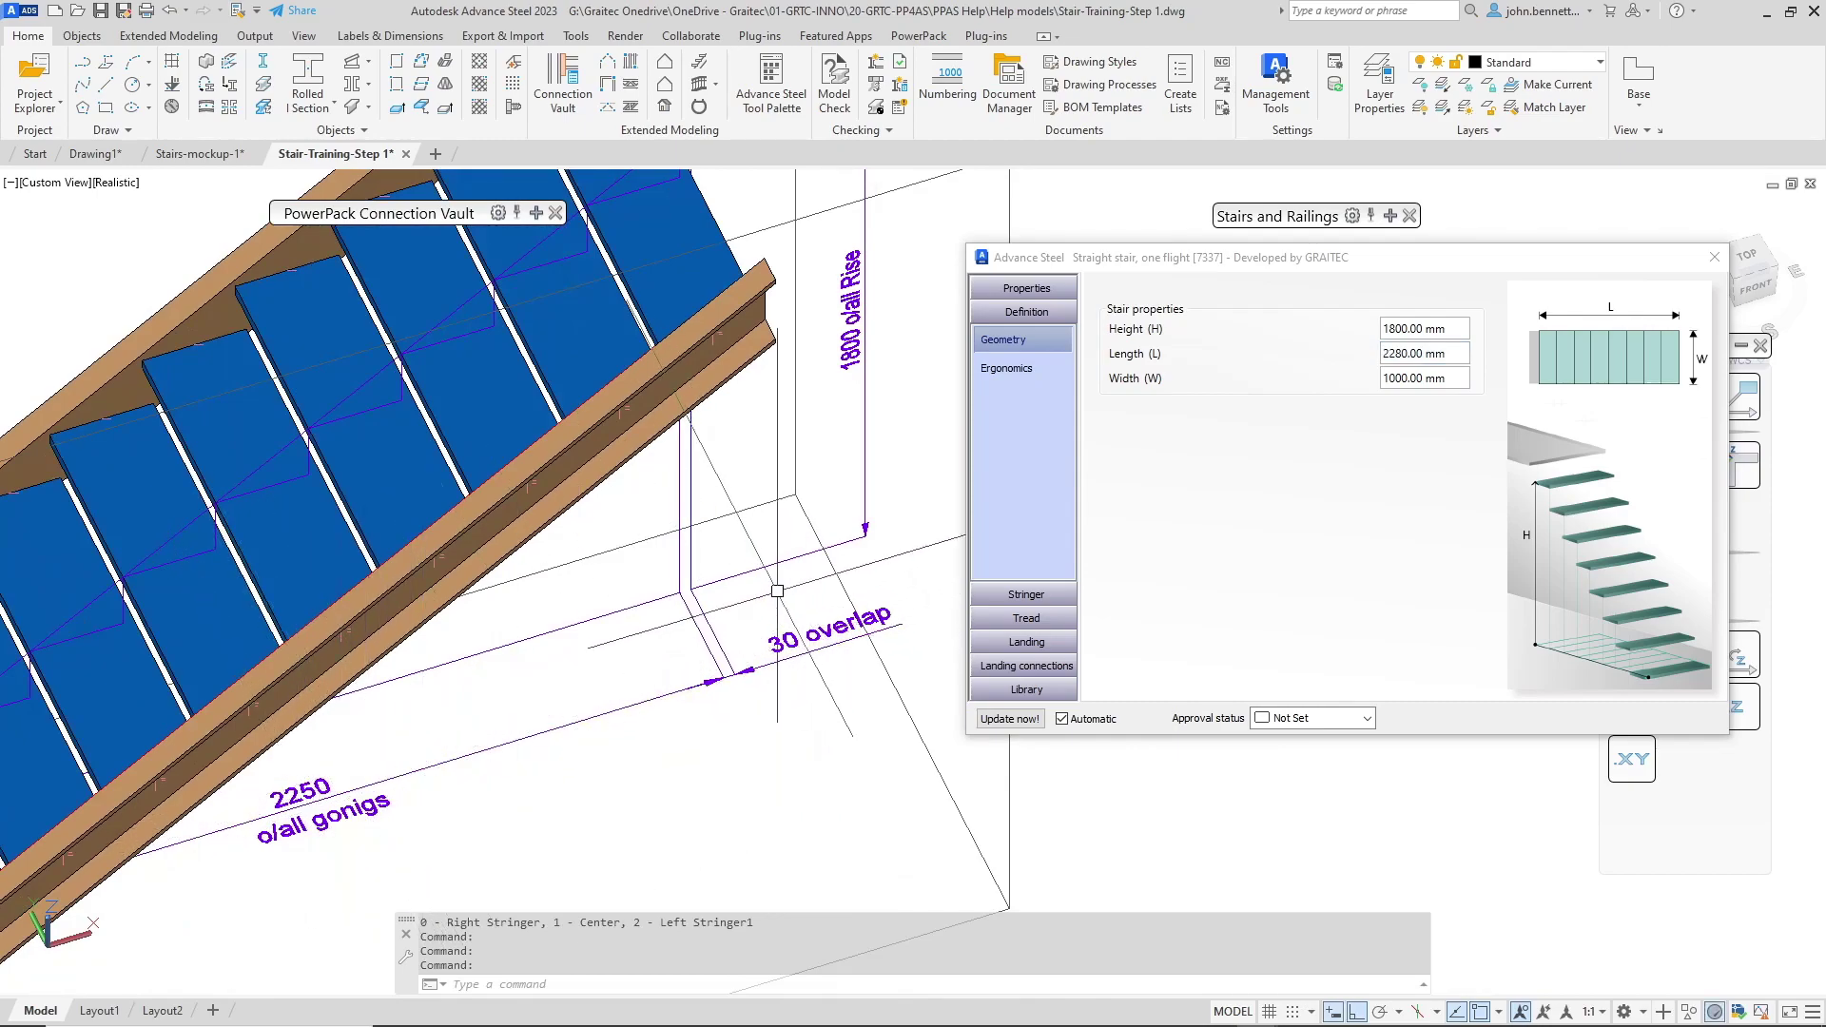
scroll(494, 668, "down", 2)
middle_click_drag(493, 669, 590, 655)
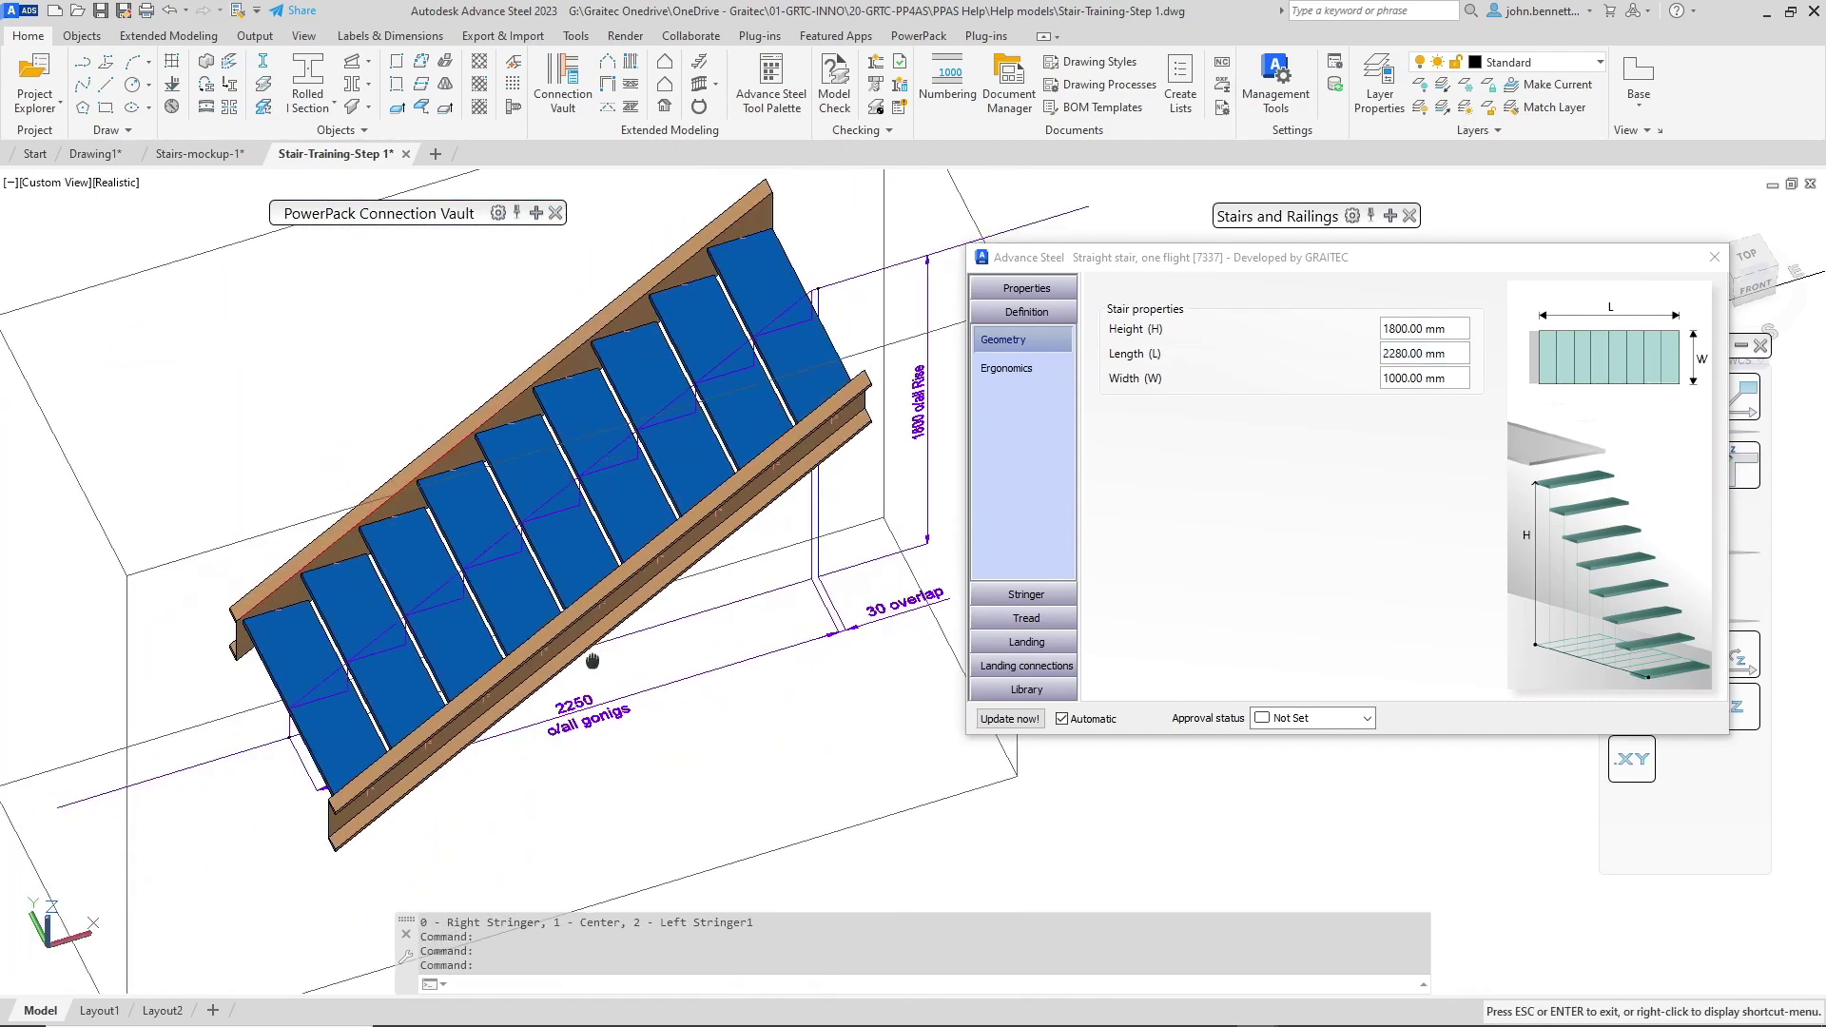
left_click(1433, 385)
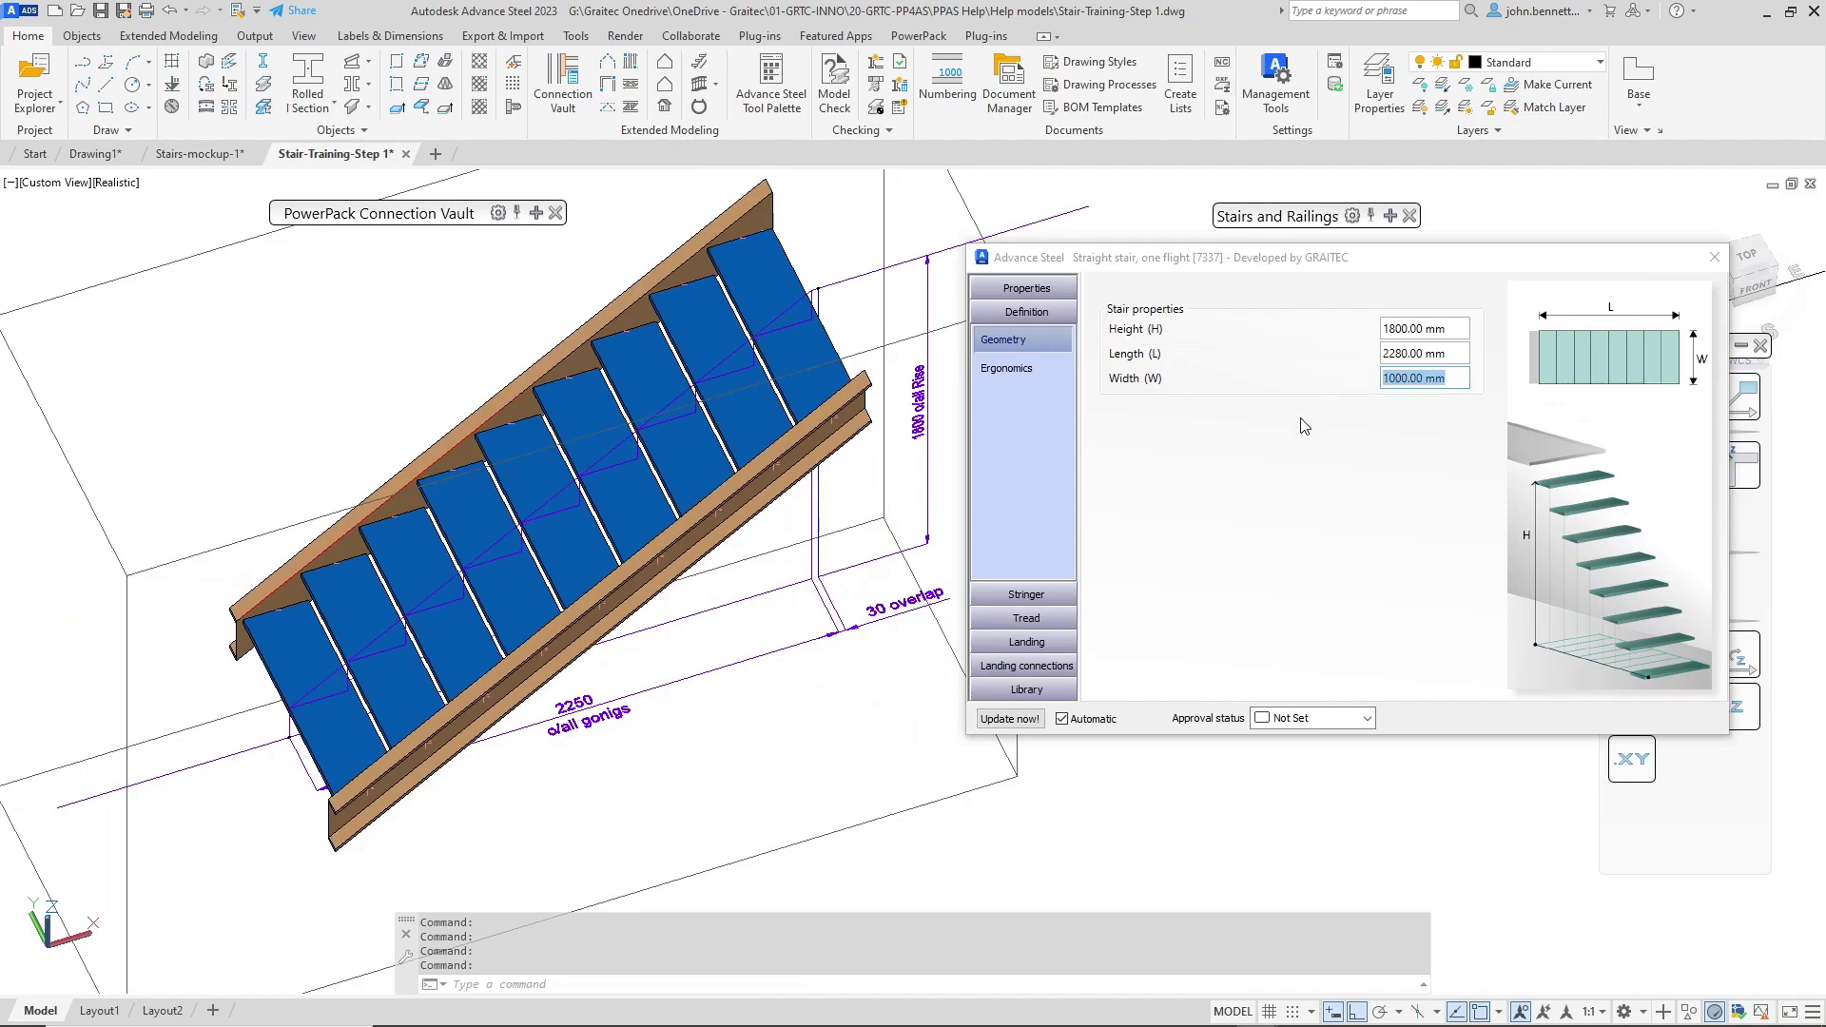
type("1200")
key("Return")
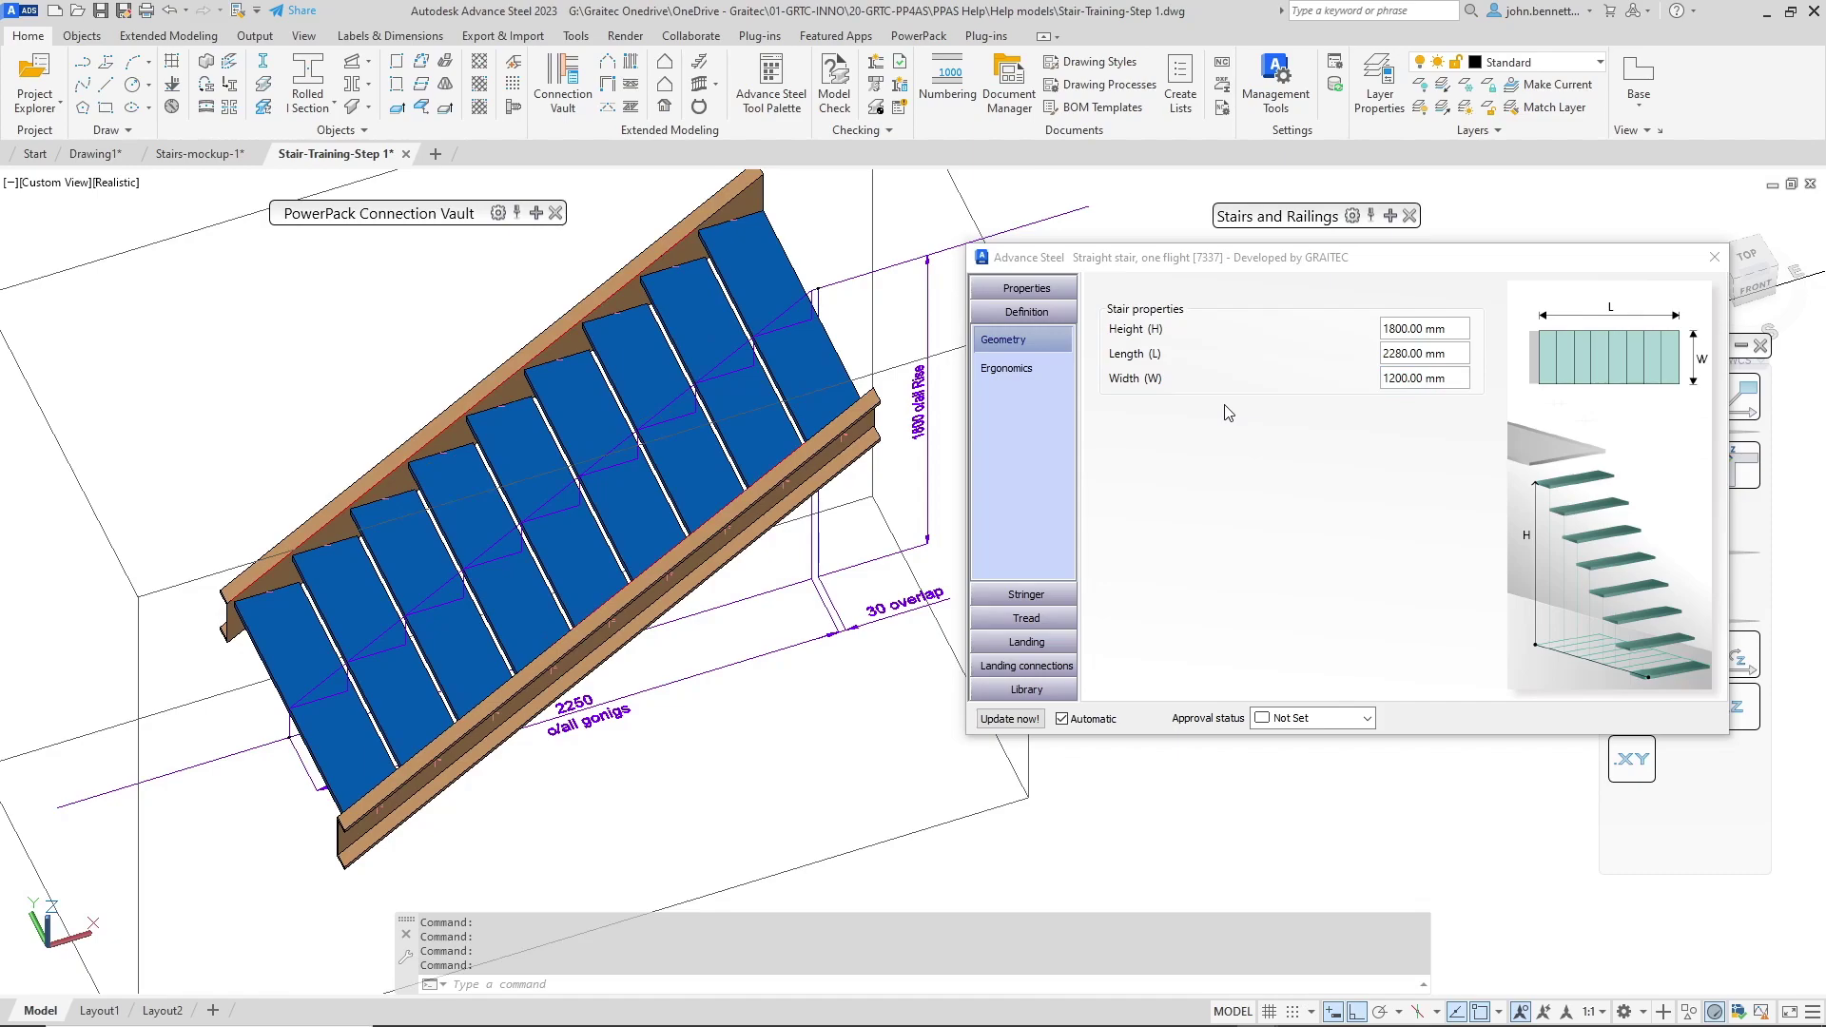
Step: Review the ergonomics overview, then show the stride, rise and going limits on the Constraints tab
left_click(985, 371)
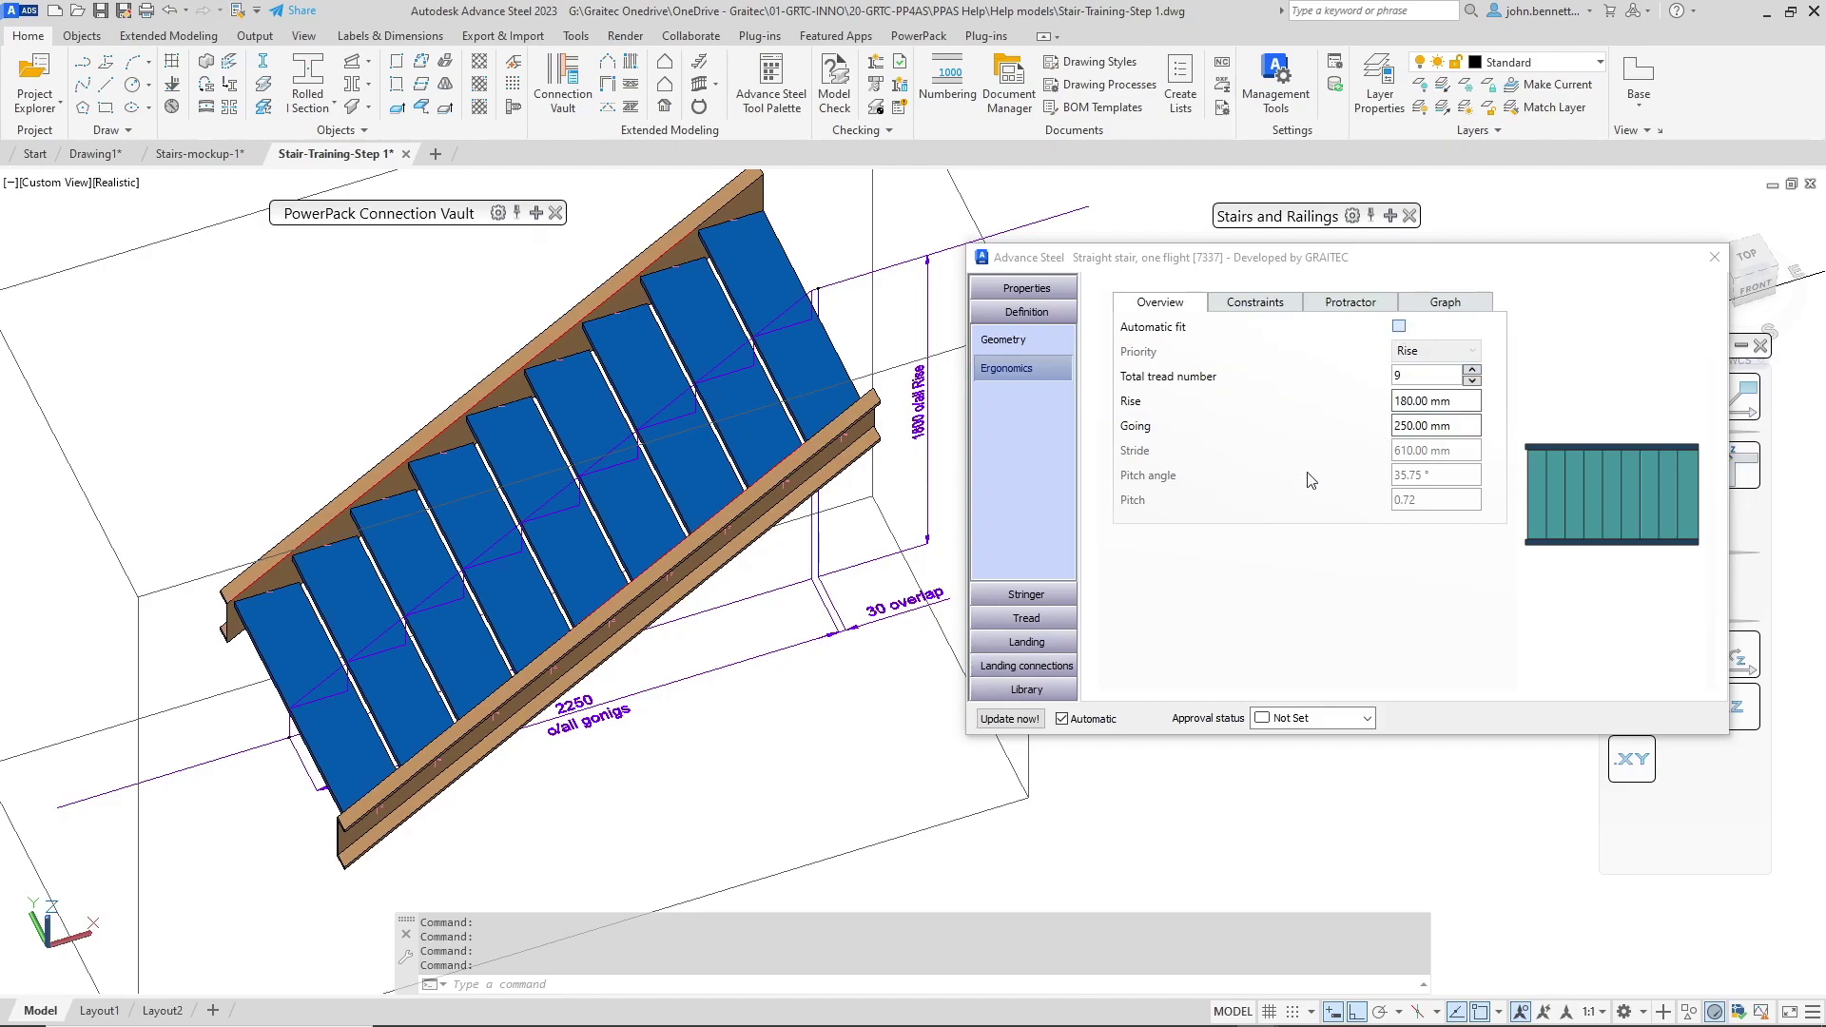
left_click(1252, 303)
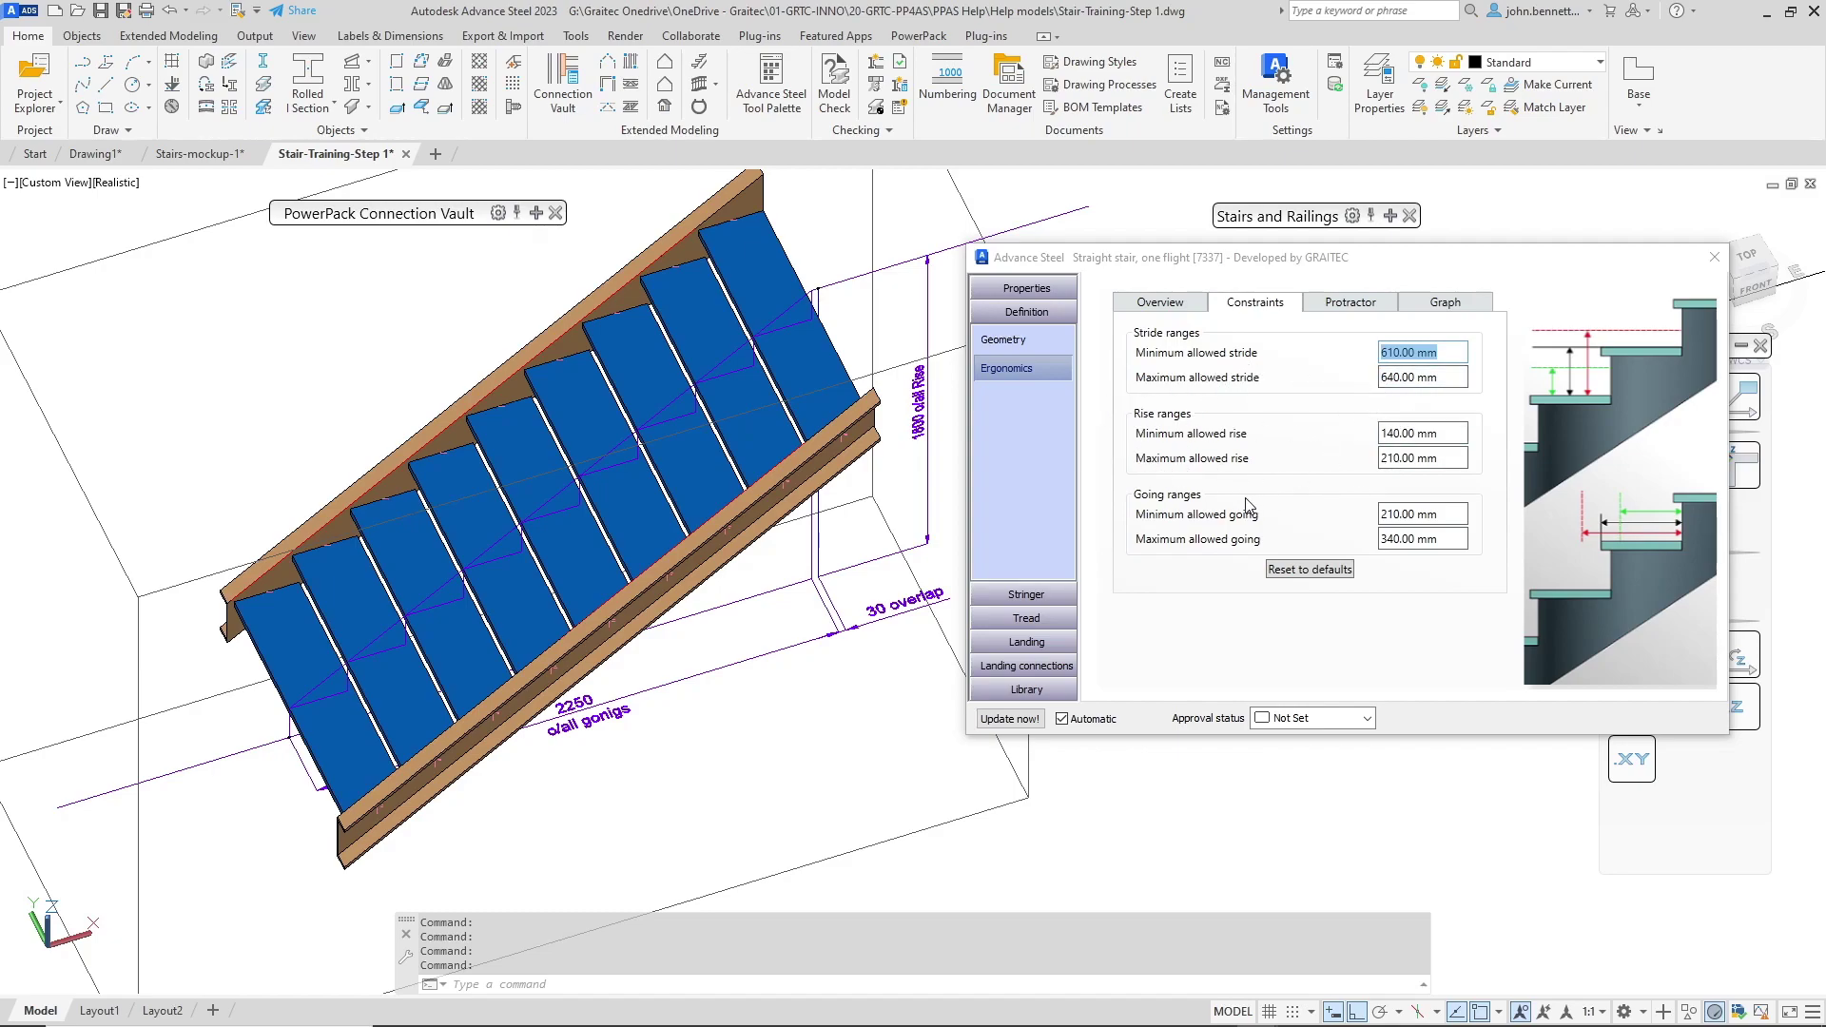
Step: Check the stair pitch on the Protractor tab, then display the rise-versus-going graph
left_click(1345, 310)
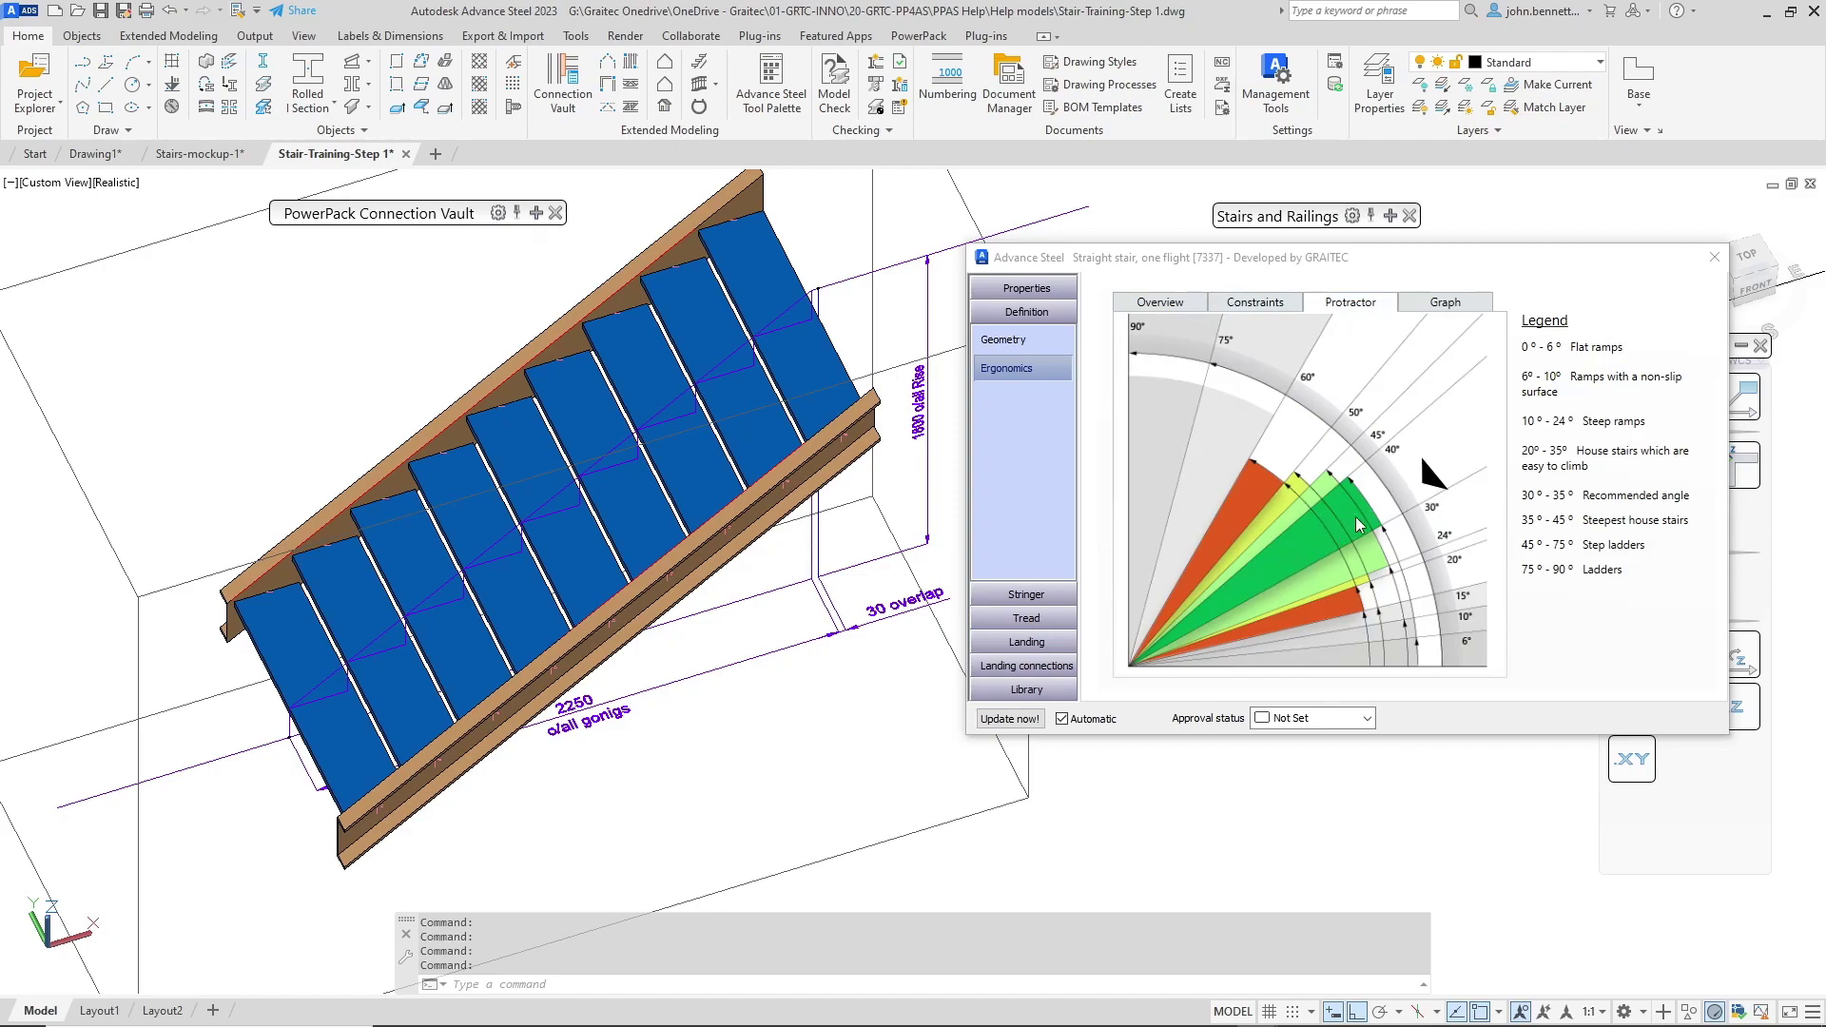
left_click(1417, 312)
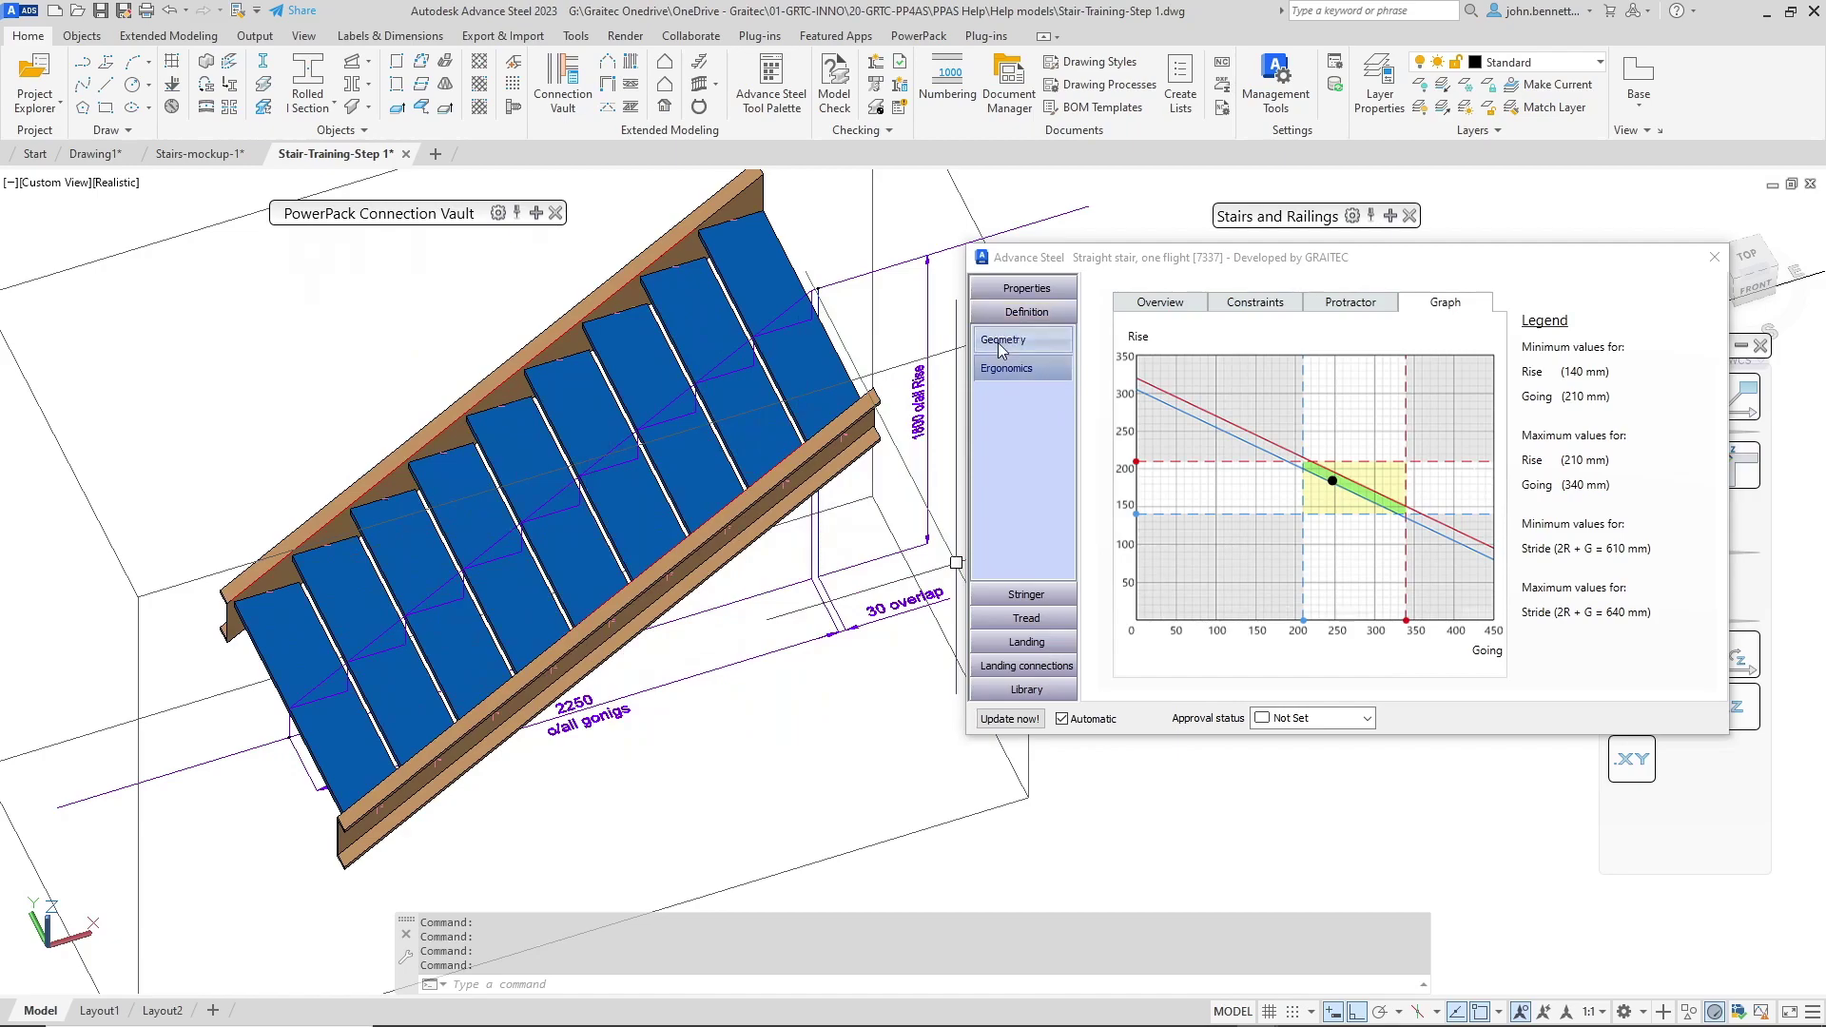
Step: Return to the tread dimensions to confirm 1200 mm length, 280 mm width and 30 mm thickness
left_click(1010, 339)
left_click(998, 369)
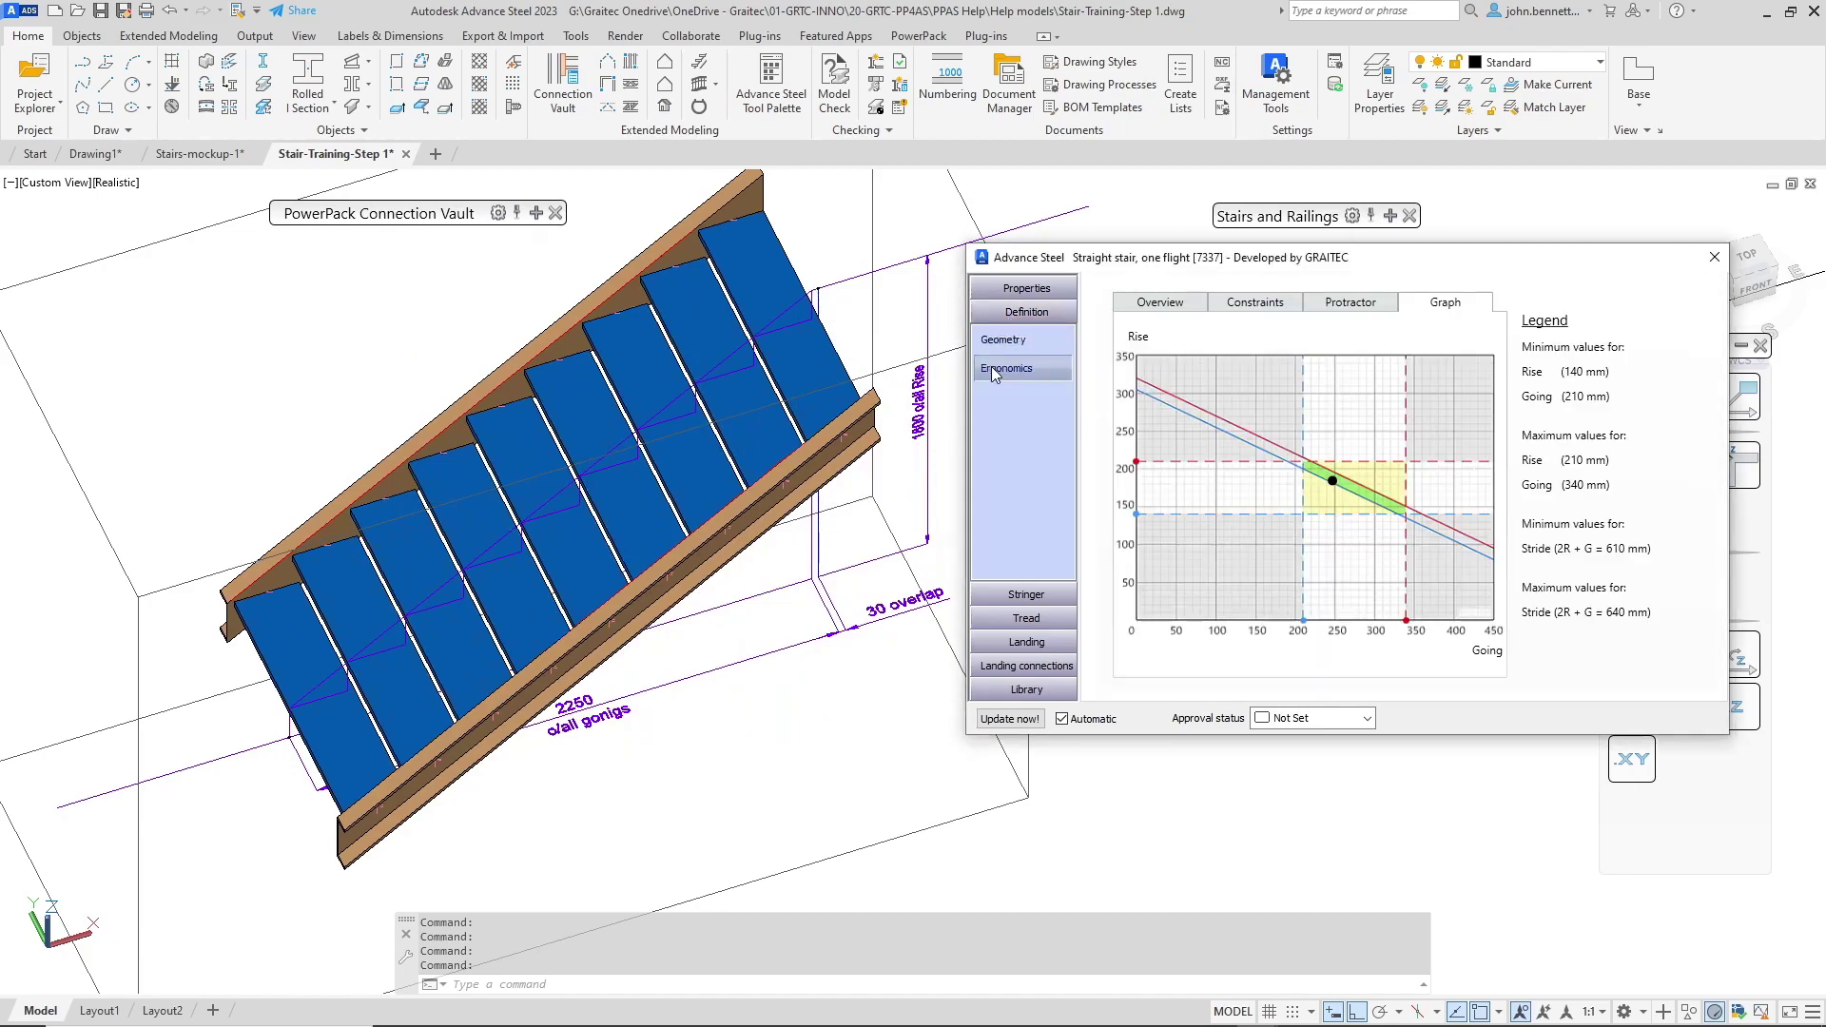
left_click(1004, 616)
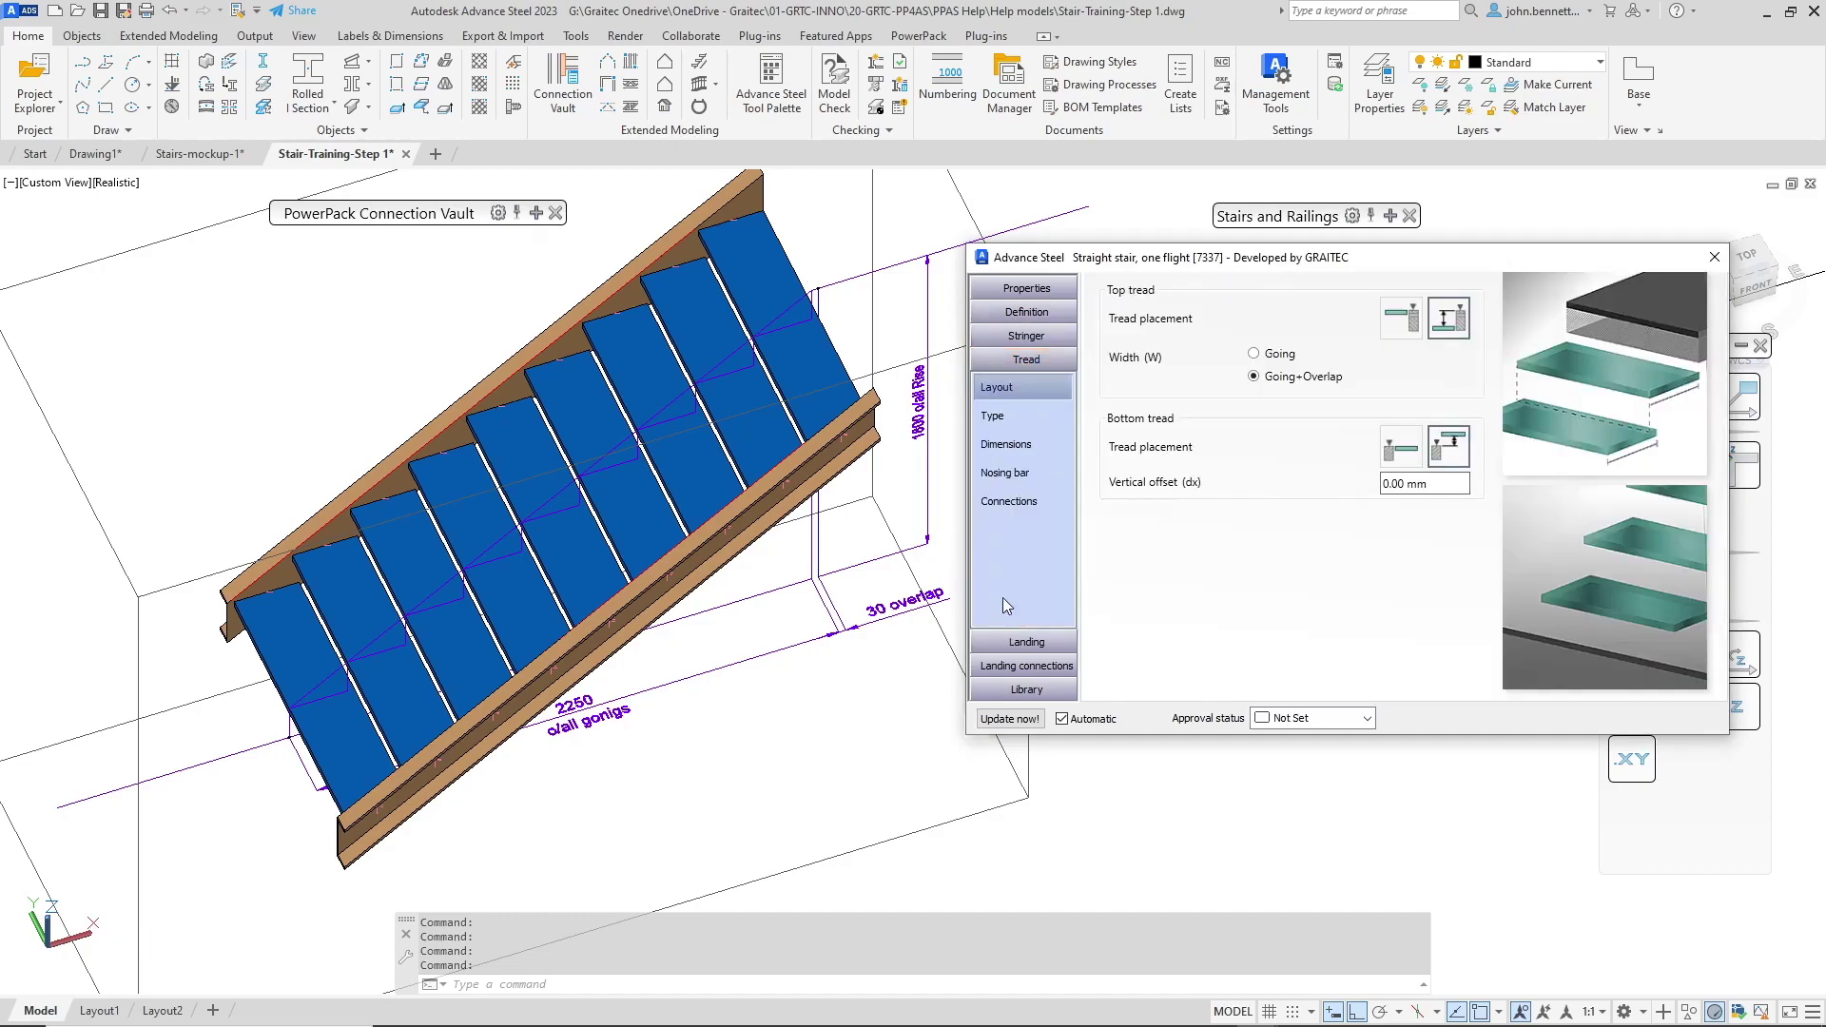
left_click(995, 447)
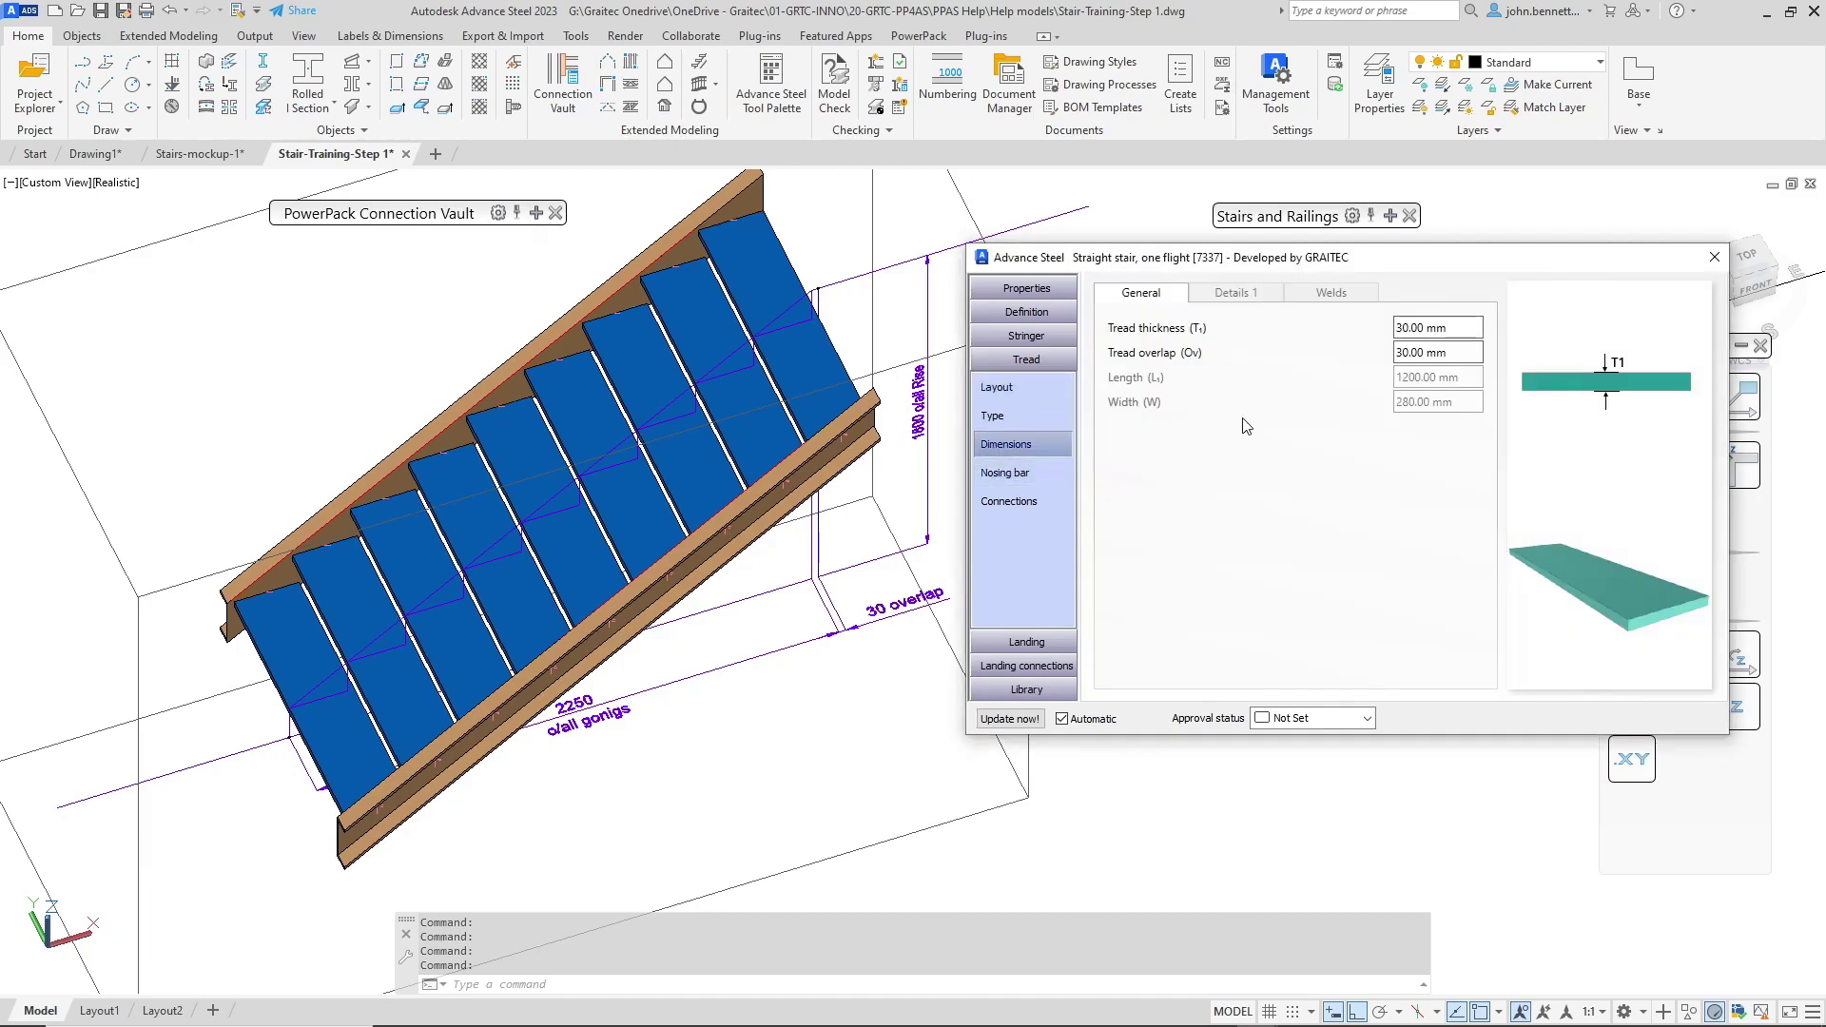